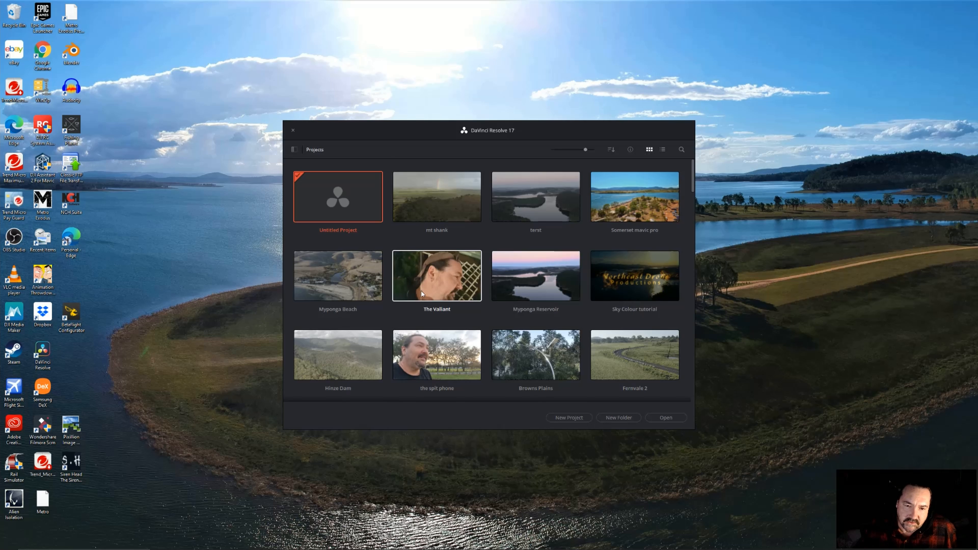
Create a new project named "1st tutorial"
scroll(433, 300, "down", 1)
scroll(466, 304, "up", 1)
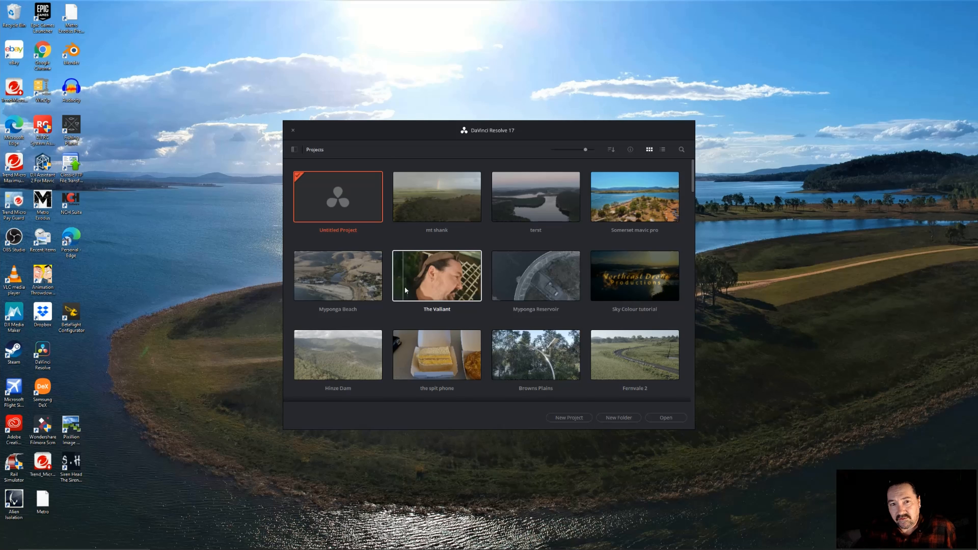
left_click(563, 417)
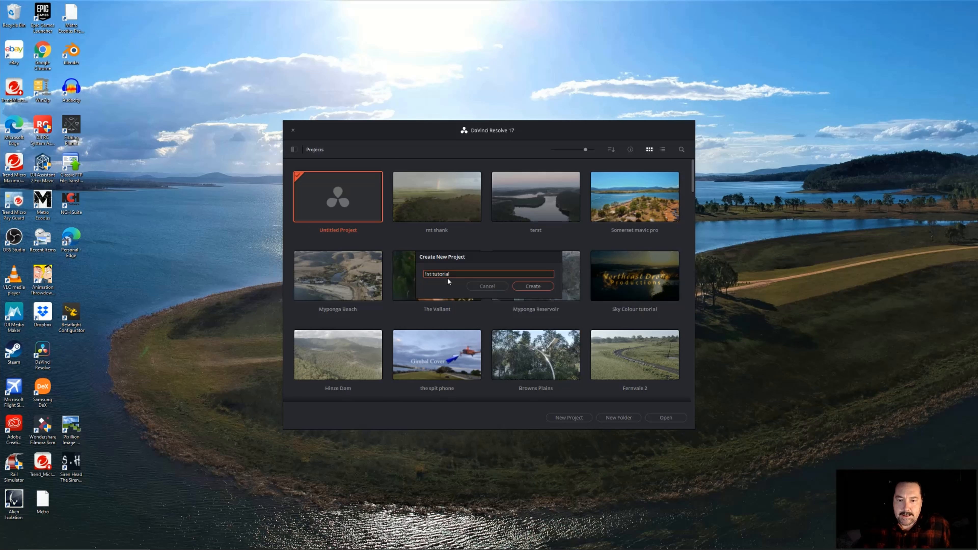
left_click(531, 285)
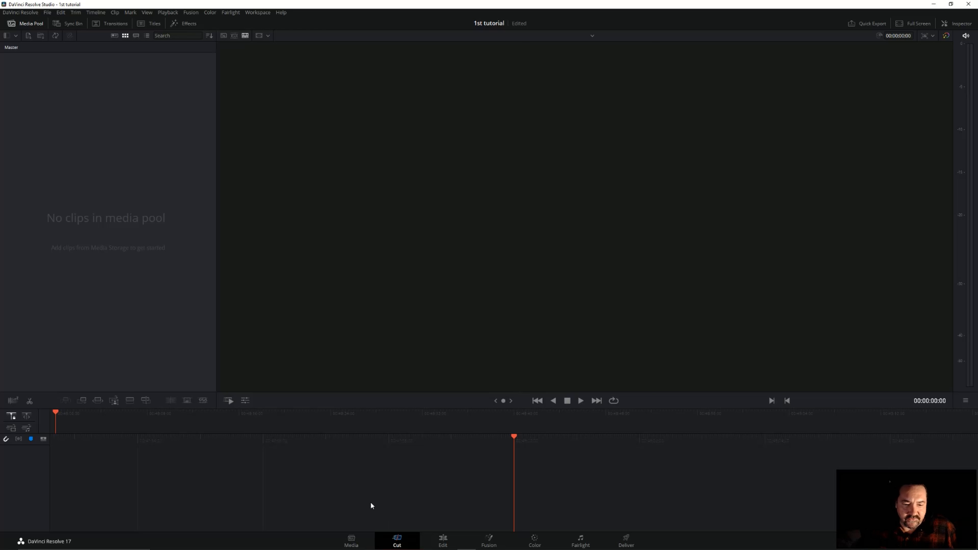
View the Media and Cut workspaces and switch to the Edit workspace
left_click(351, 541)
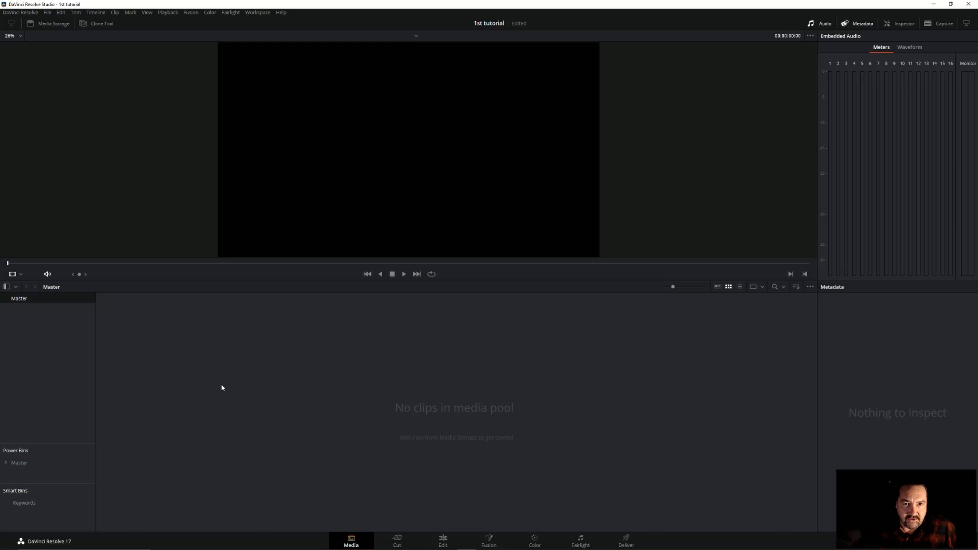
left_click(397, 539)
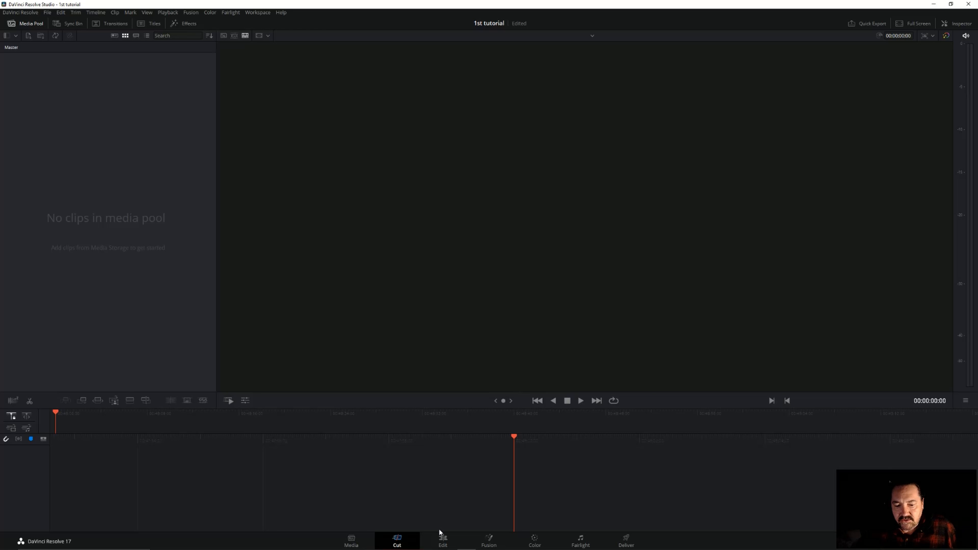
left_click(441, 536)
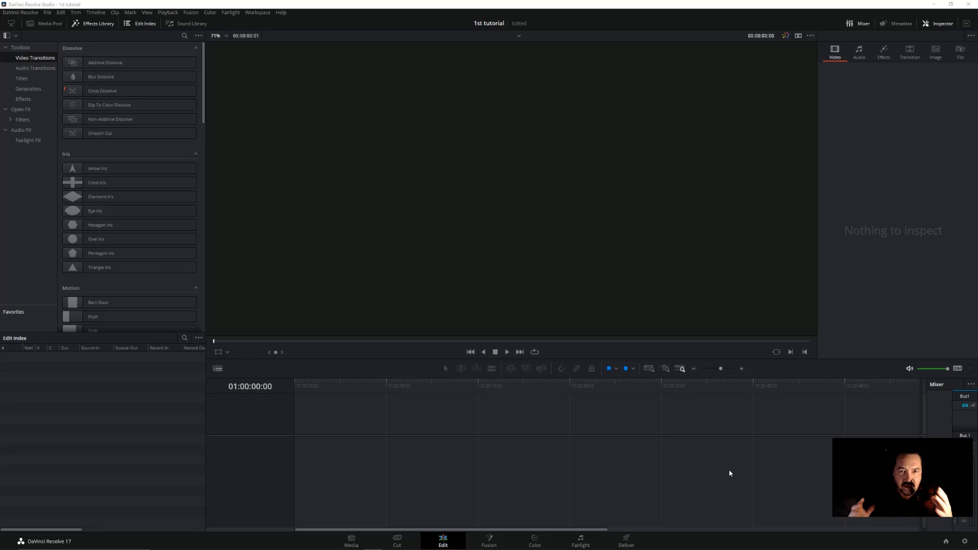
Review the timeline frame rate and timeline resolution options in the project settings, and close the settings without changes
left_click(965, 541)
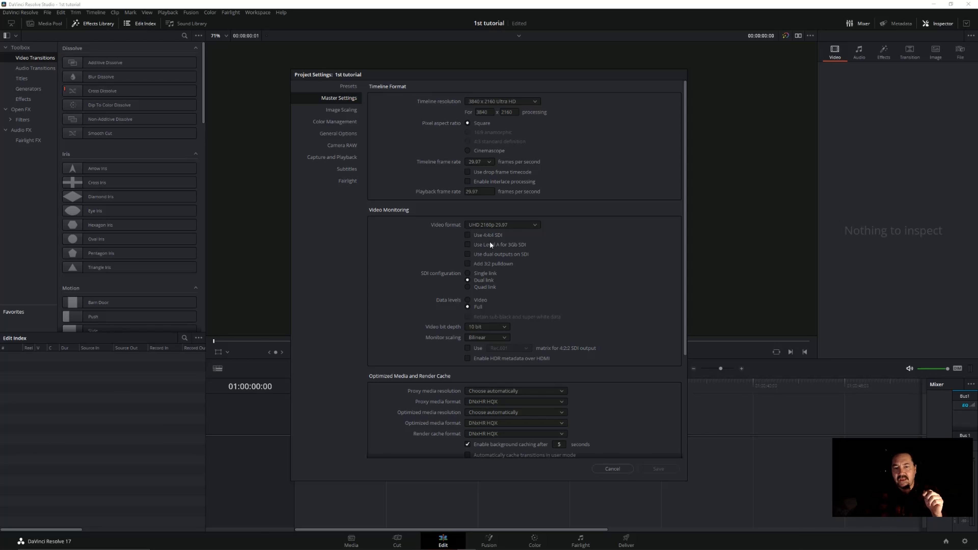
left_click(488, 163)
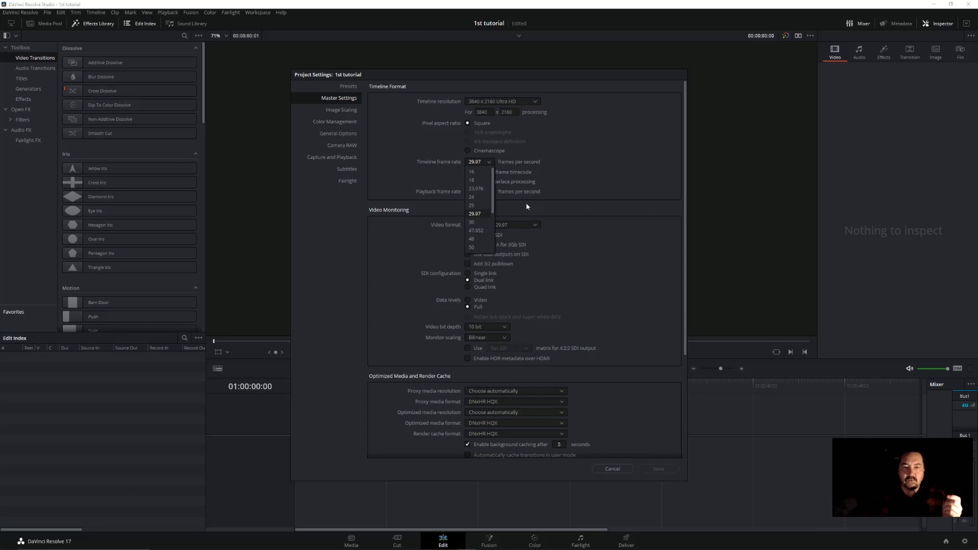
left_click(549, 161)
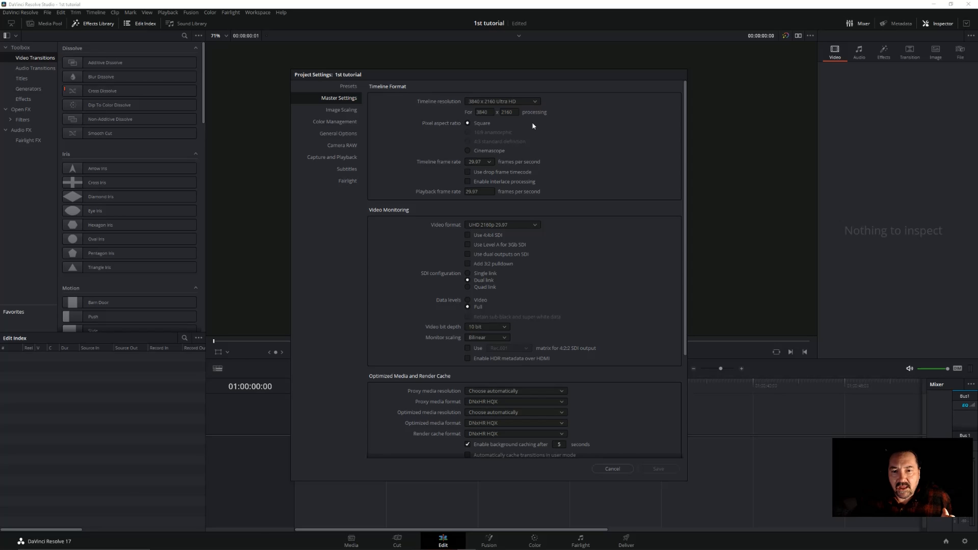
left_click(535, 102)
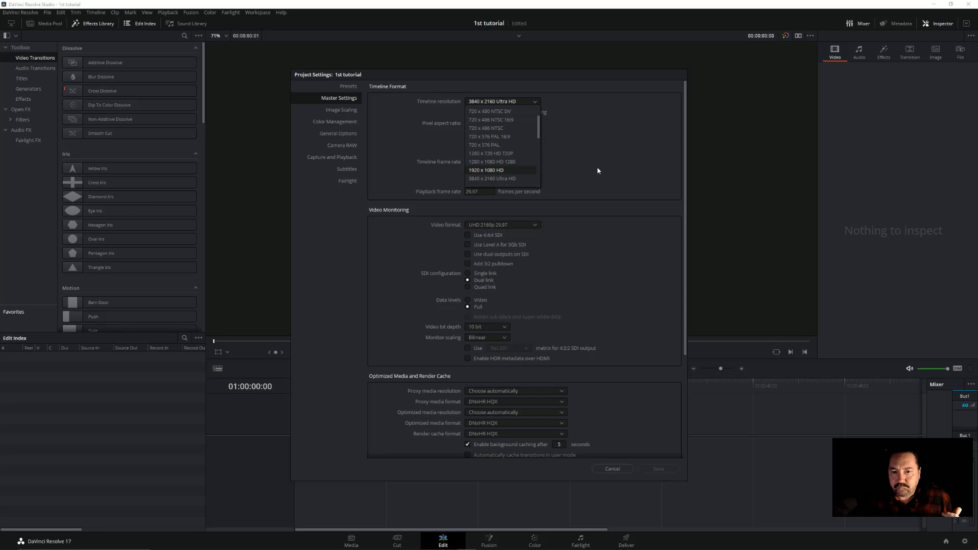
left_click(600, 159)
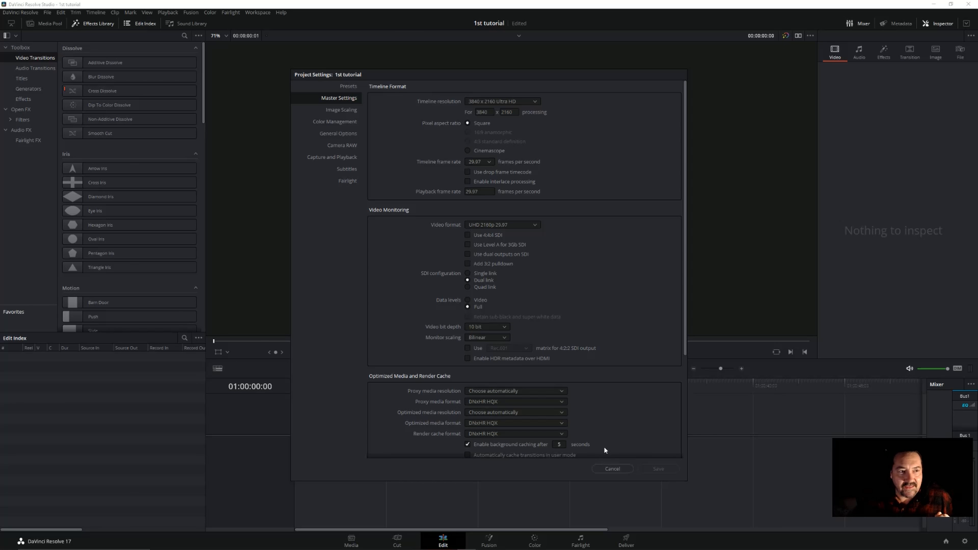
left_click(612, 469)
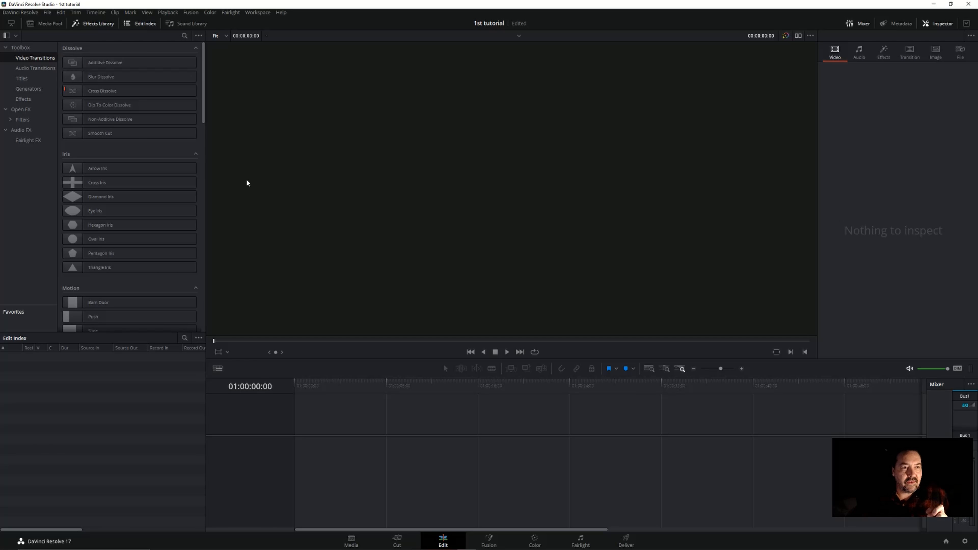
Show the media pool and start a media import from the Brookwater folder in "mavic 2 pro footage" on the TOSHIBA EXT drive
left_click(41, 24)
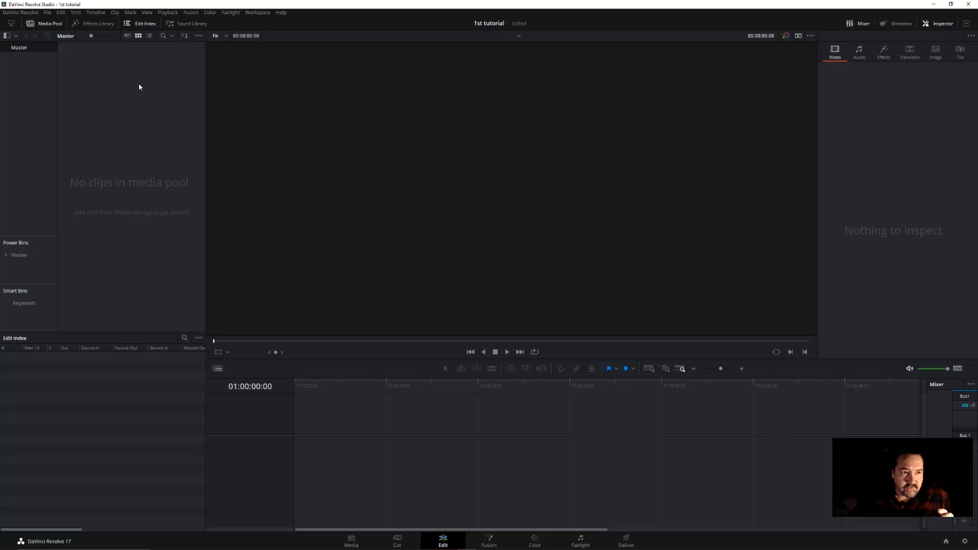
left_click(47, 13)
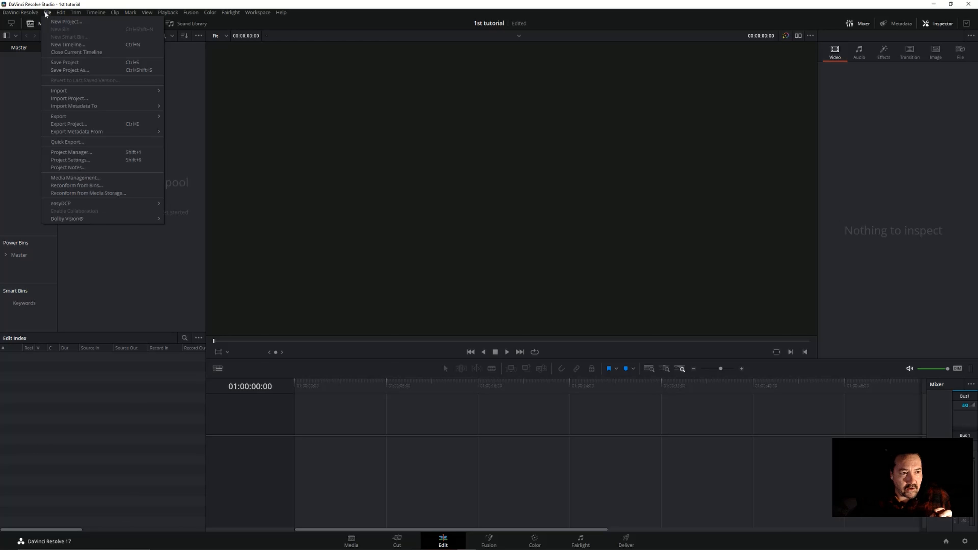
mouse_move(75, 90)
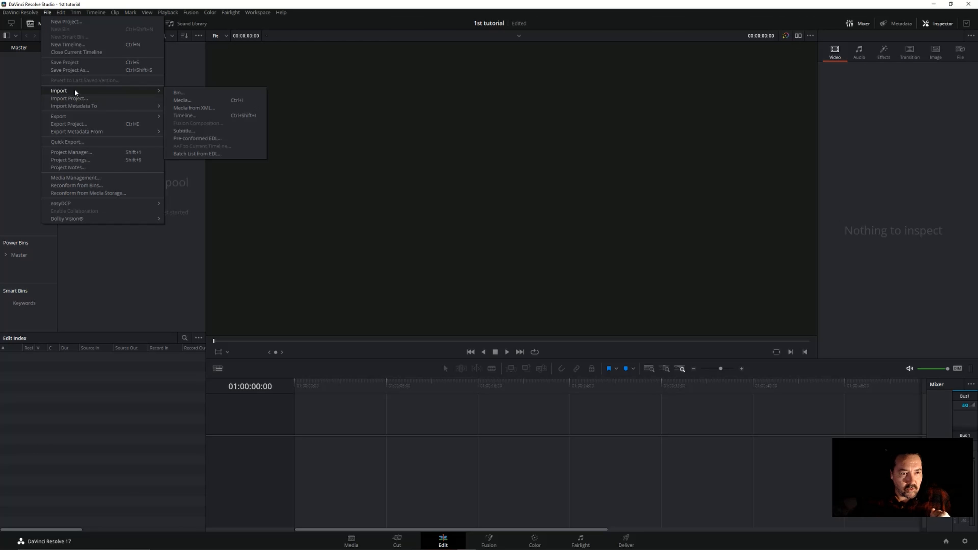
left_click(197, 100)
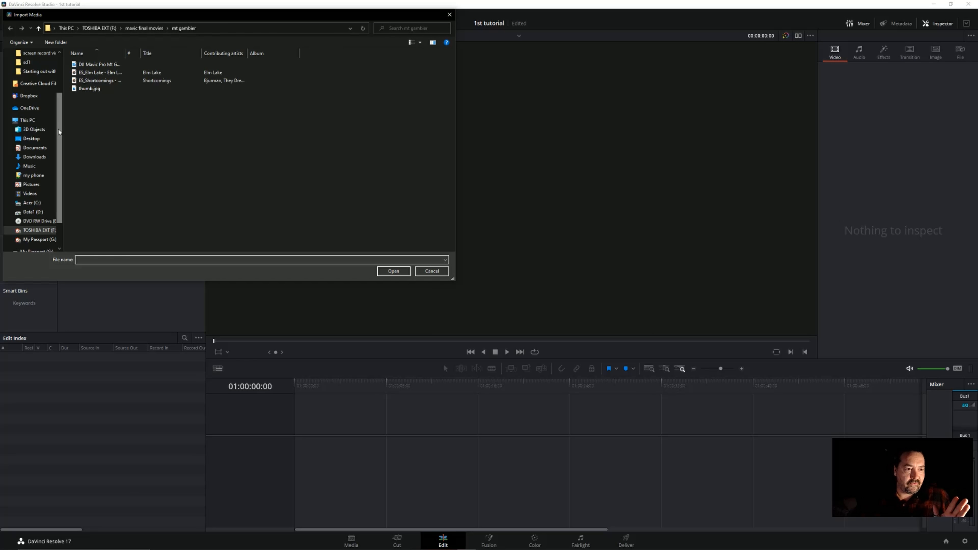
scroll(54, 133, "down", 2)
left_click(38, 190)
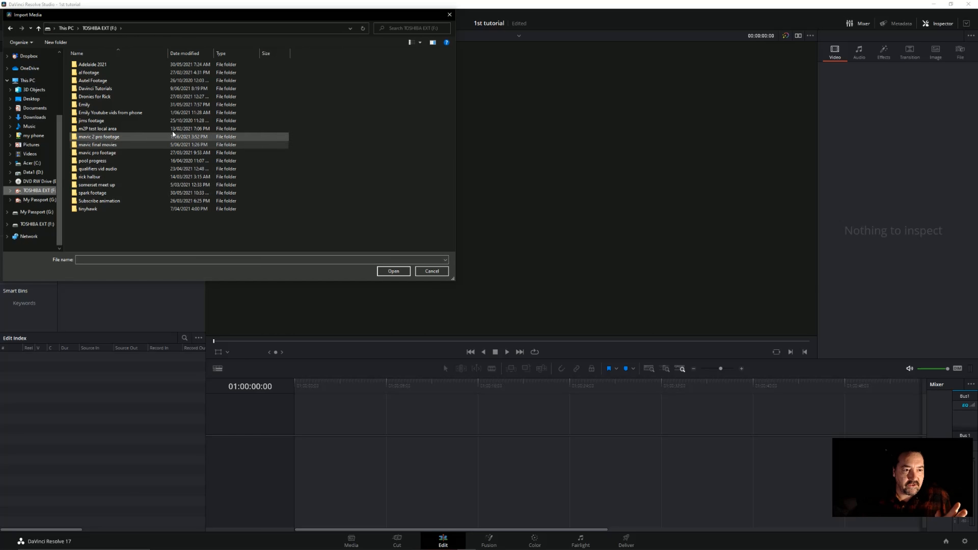
left_click(104, 138)
double_click(105, 138)
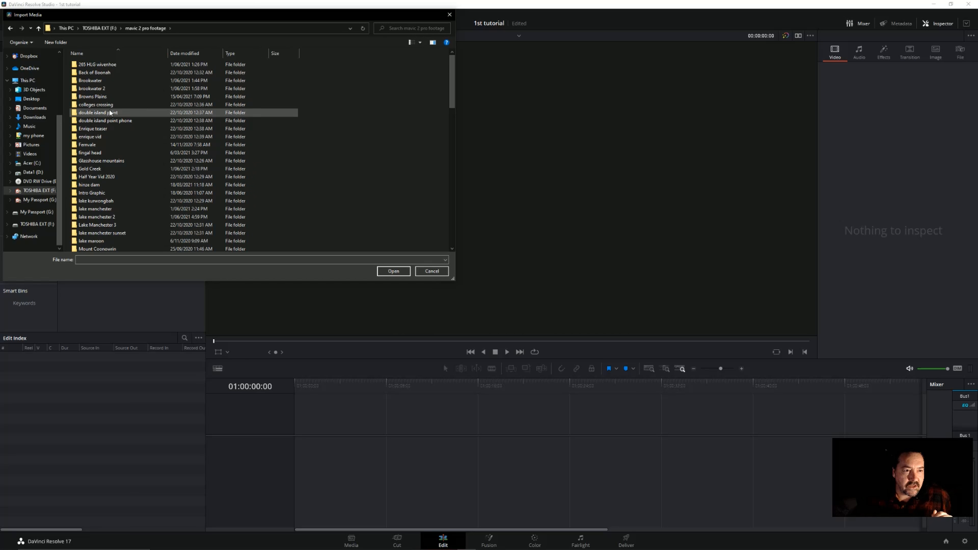
left_click(95, 81)
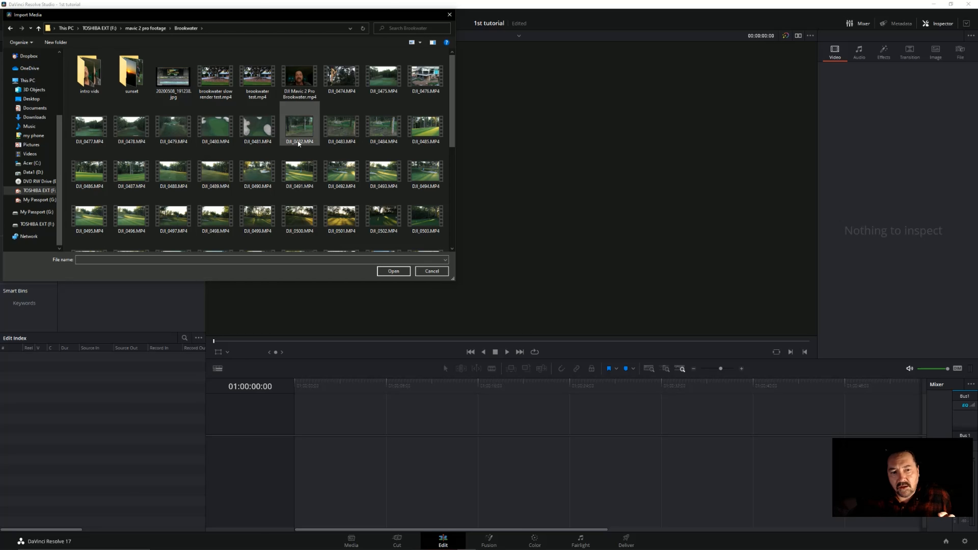
Import the clips DJI_0482.MP4, DJI_0483.MP4, DJI_0484.MP4 and DJI_0485.MP4 into the media pool
left_click(300, 130)
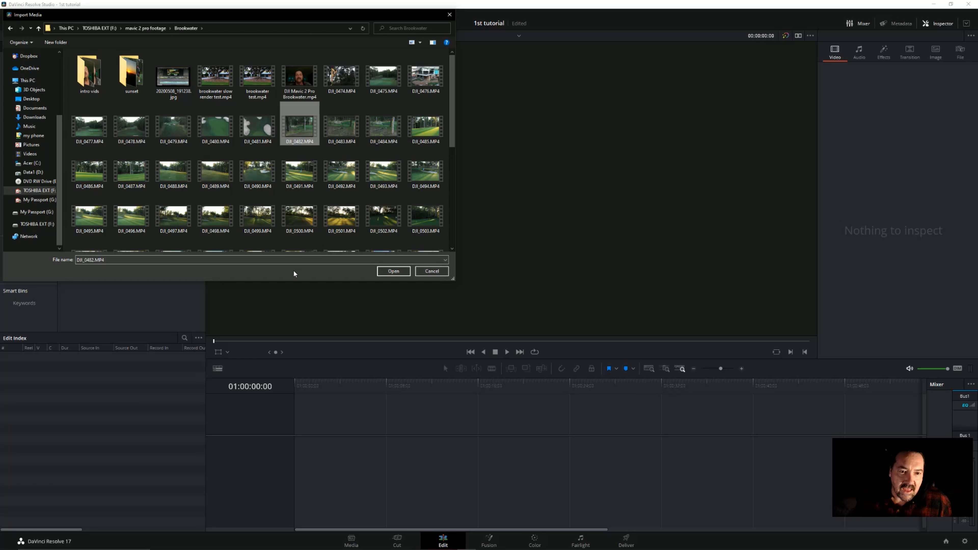
left_click(345, 130, "ctrl")
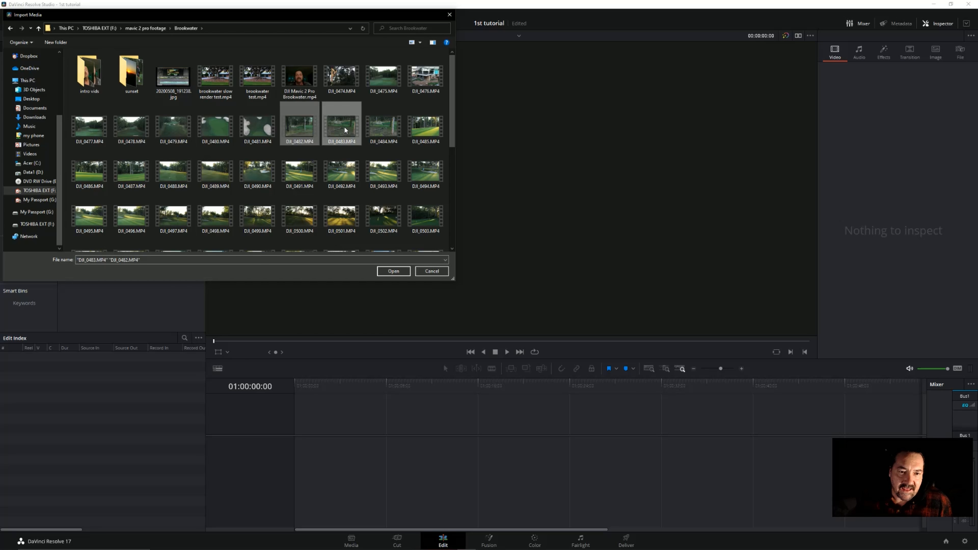
left_click(388, 129, "ctrl")
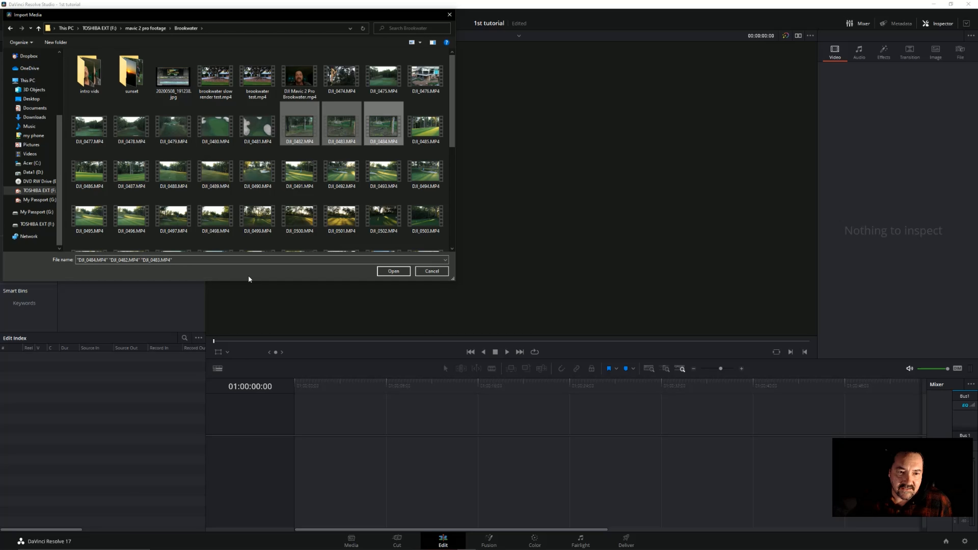
left_click(424, 130, "ctrl")
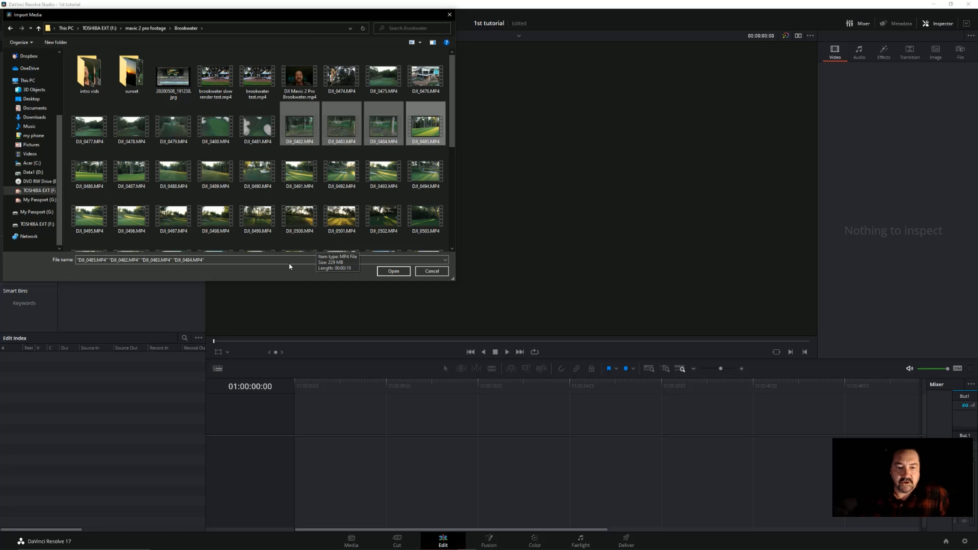
left_click(395, 272)
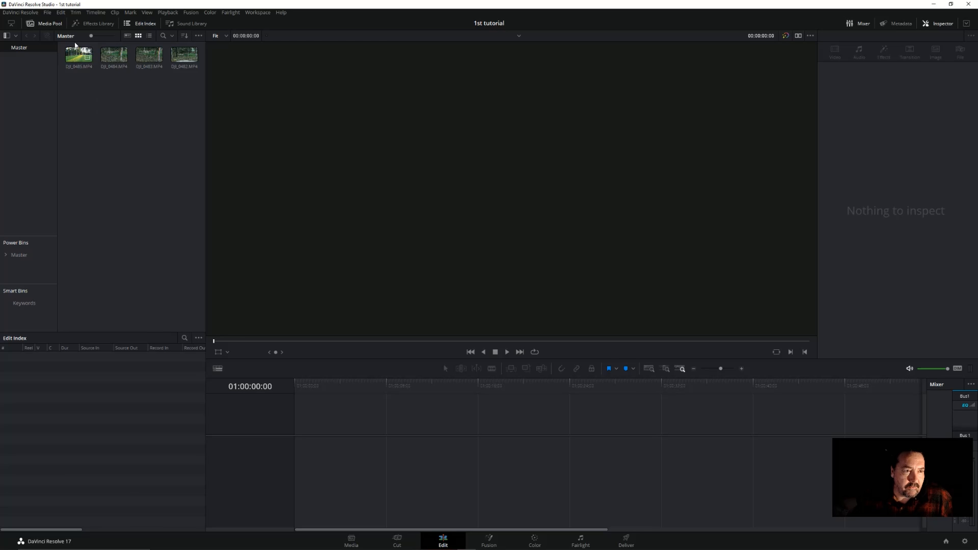
Import the music file "ES_Minitaur - Tigerblood Jewel.mp3" from the "mt shank" folder in "mavic final movies" on the TOSHIBA EXT drive
left_click(49, 13)
mouse_move(142, 89)
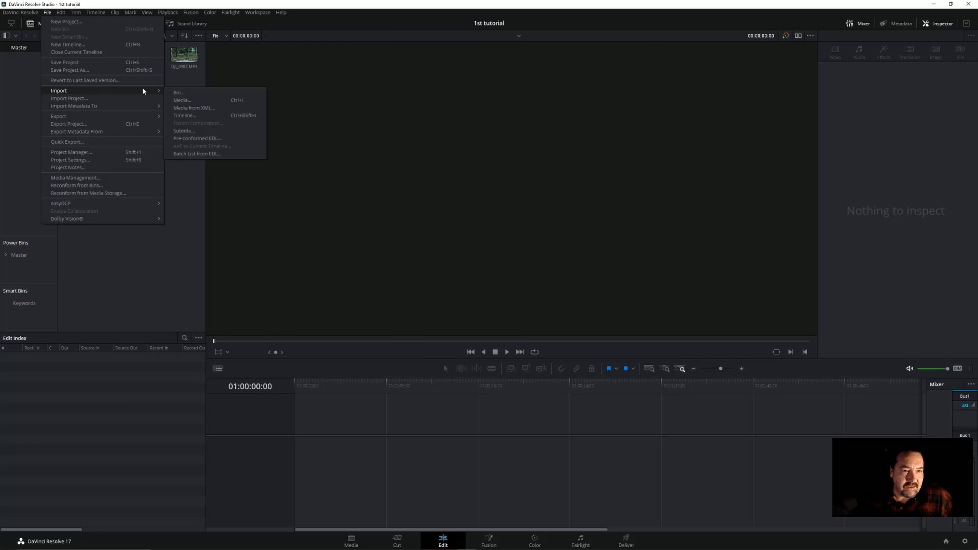
left_click(185, 100)
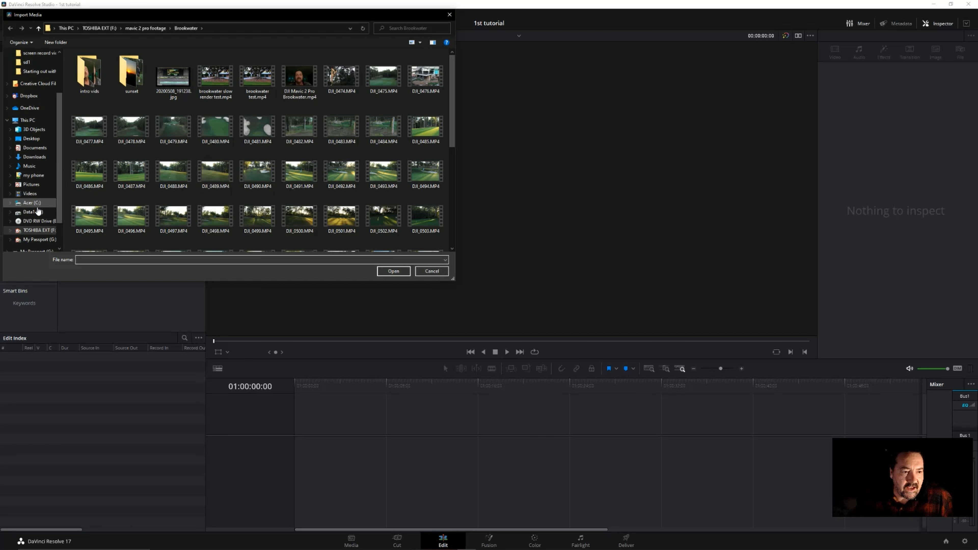
left_click(40, 230)
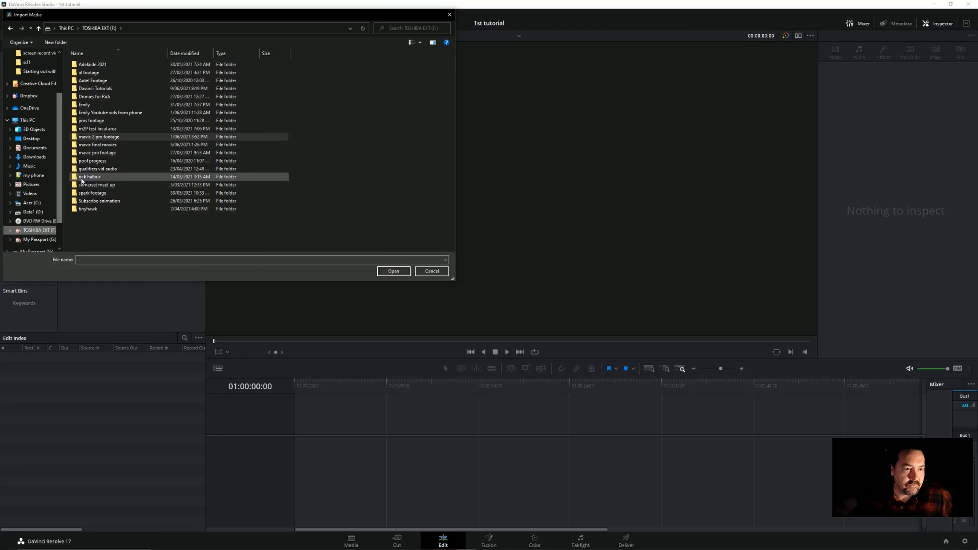
double_click(98, 145)
scroll(92, 181, "down", 3)
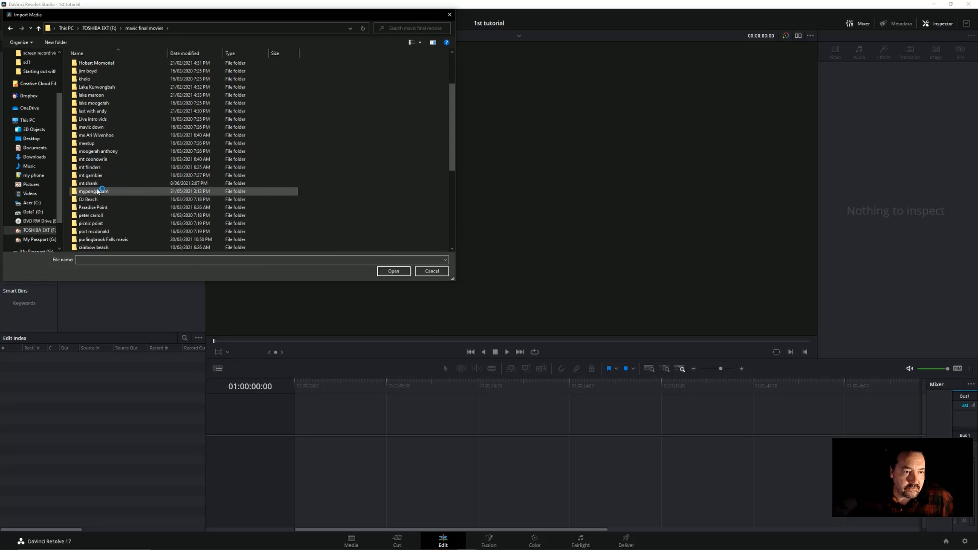
double_click(97, 183)
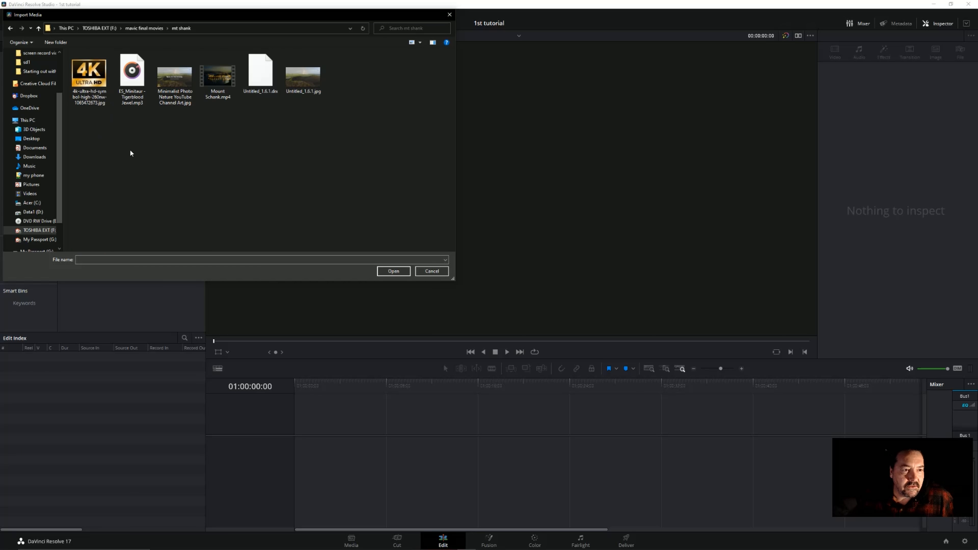
left_click(126, 82)
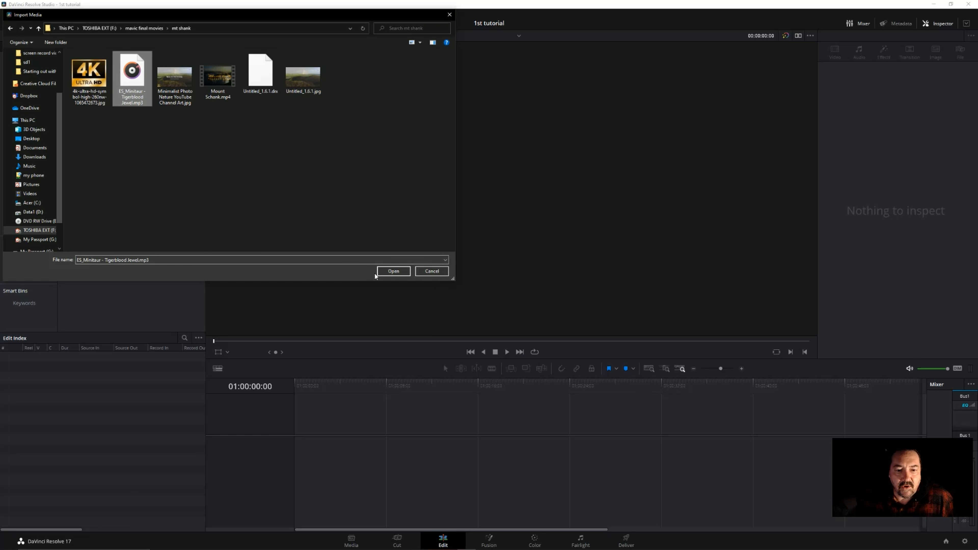
left_click(382, 271)
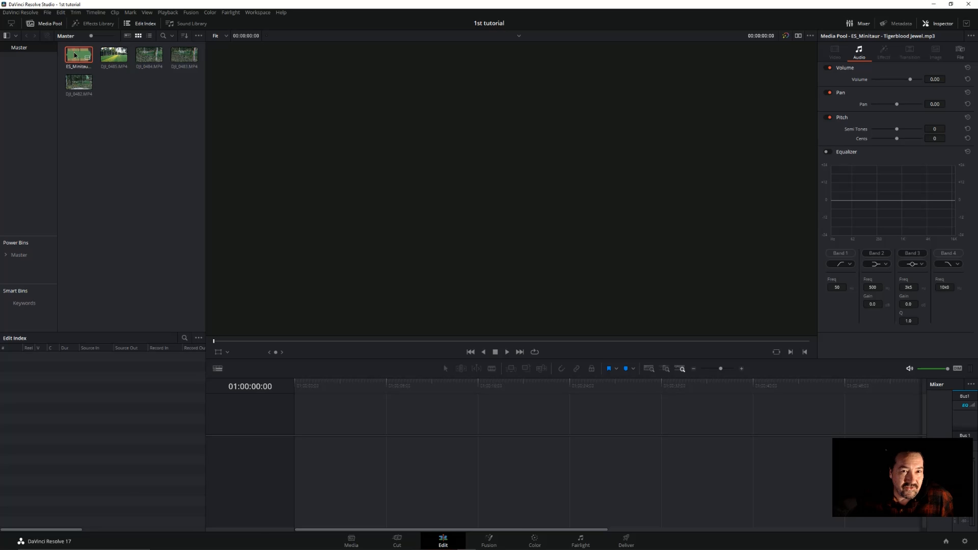
Place the music clip at the start of the timeline's audio track and increase the track height to show its waveform
left_click_drag(75, 55, 304, 460)
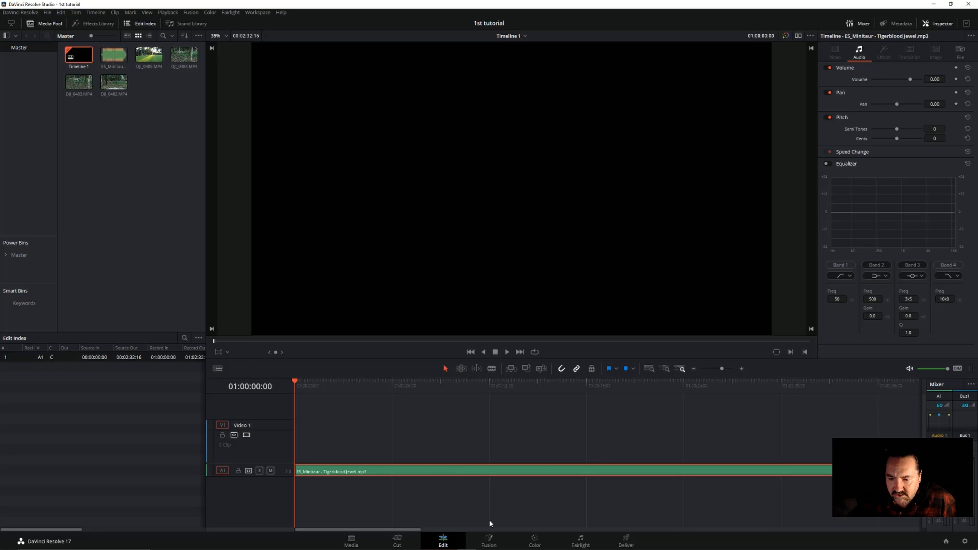
left_click(424, 412)
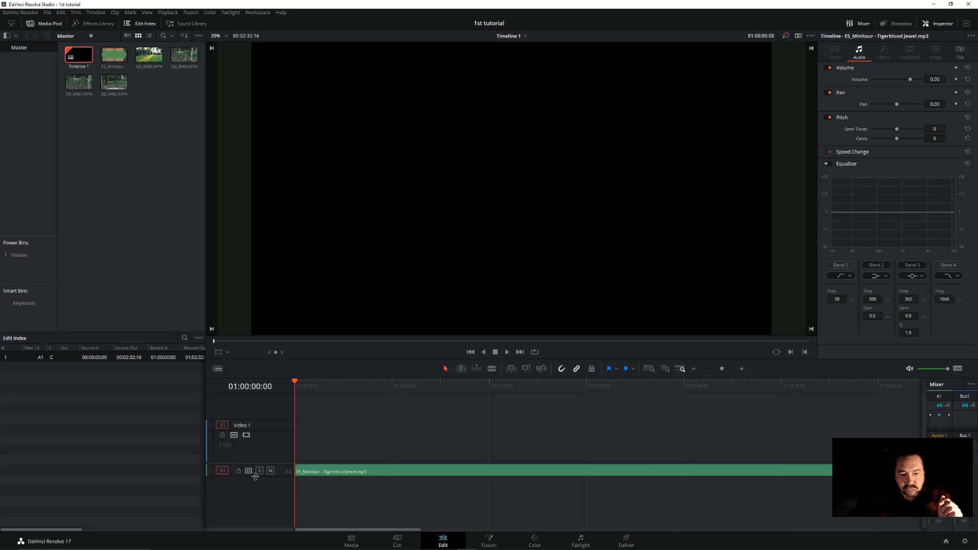
left_click_drag(254, 476, 253, 507)
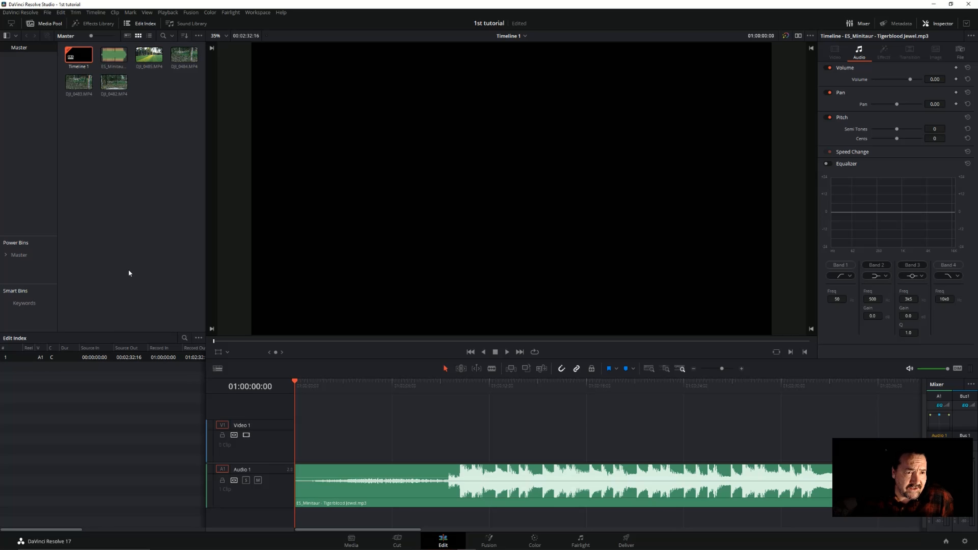
Place the DJI_0483.MP4 clip at the start of the Video 1 track, above the music
left_click(77, 87)
left_click_drag(77, 87, 298, 421)
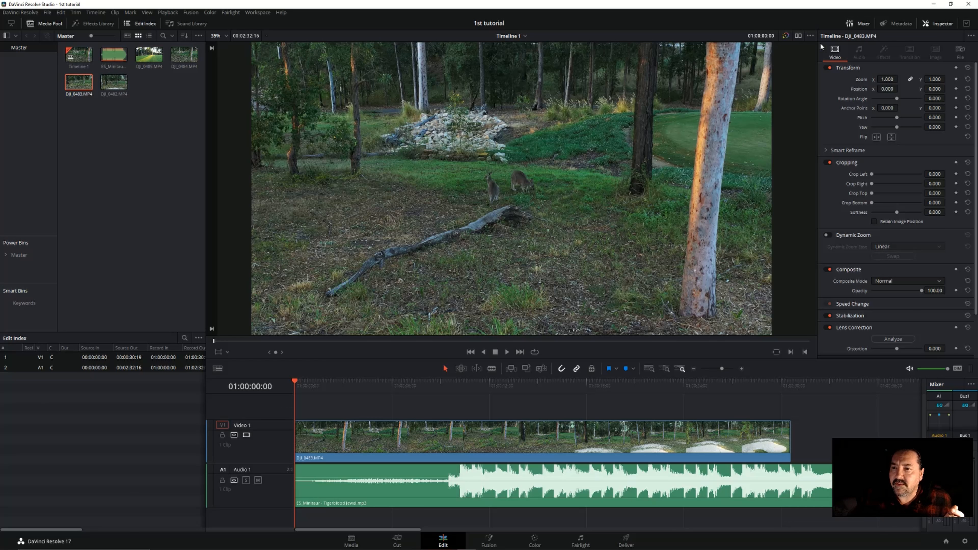
Show the source and timeline viewers side by side and play DJI_0485.MP4 in the source viewer
left_click(798, 35)
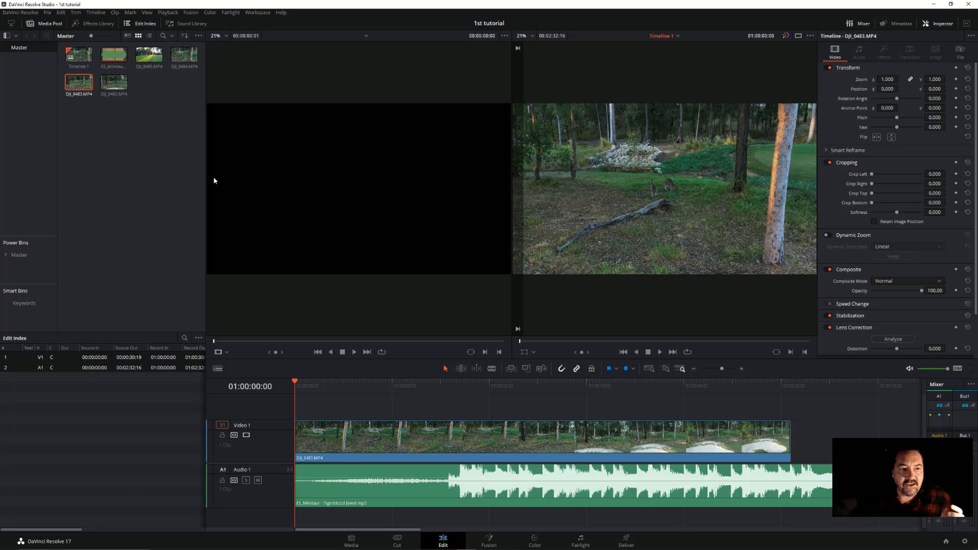
left_click_drag(149, 61, 344, 188)
left_click(353, 352)
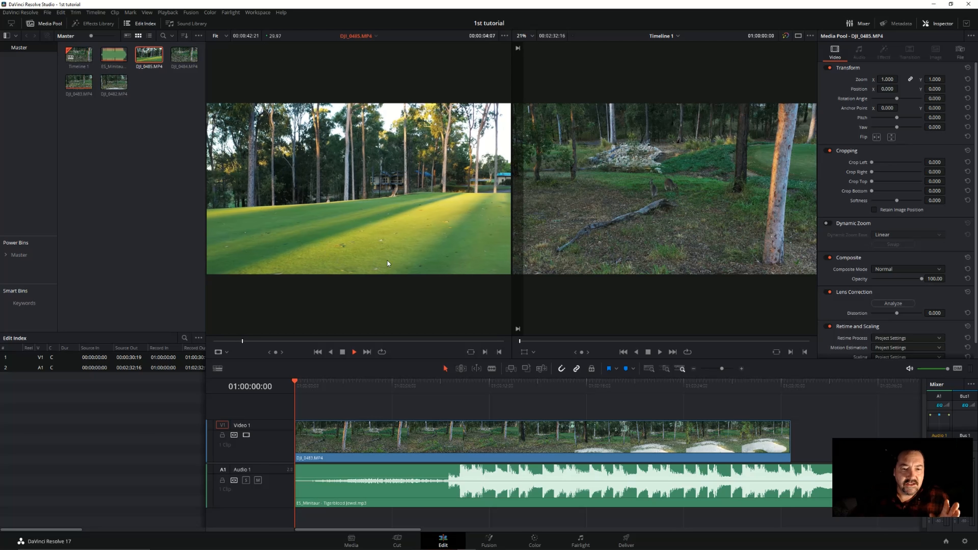
Scrub through DJI_0485.MP4 to examine its footage, stop playback and return to the single timeline viewer
left_click_drag(353, 341, 433, 342)
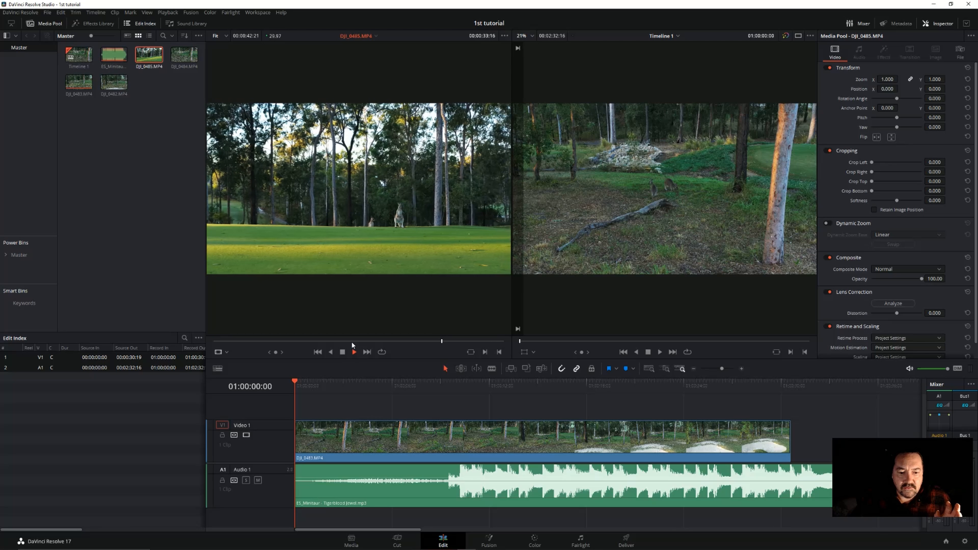
left_click(350, 341)
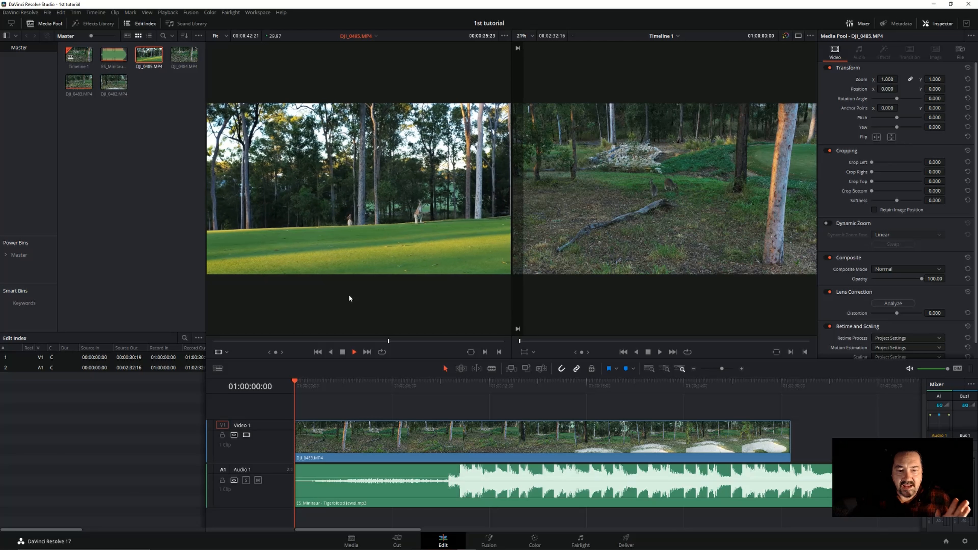
left_click(351, 341)
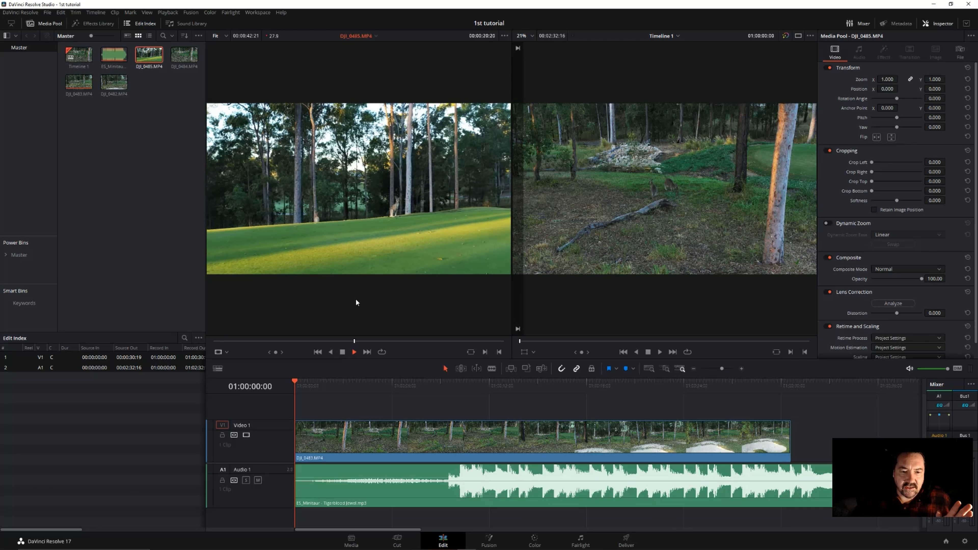
left_click(325, 341)
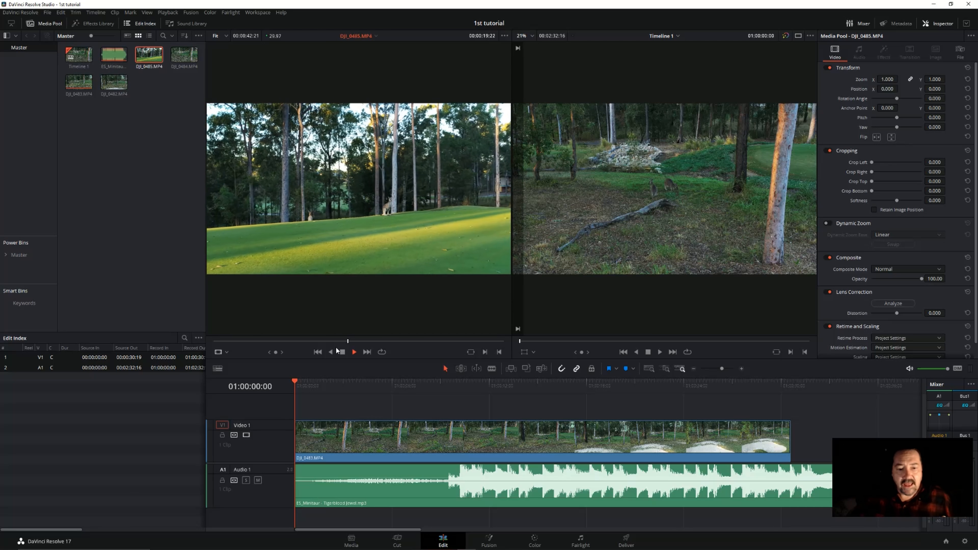
left_click(352, 349)
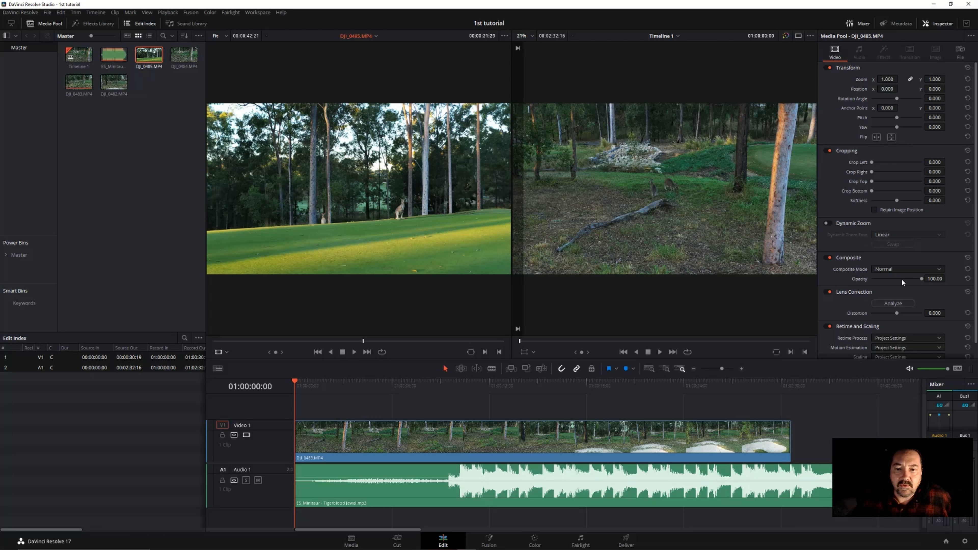
left_click(798, 36)
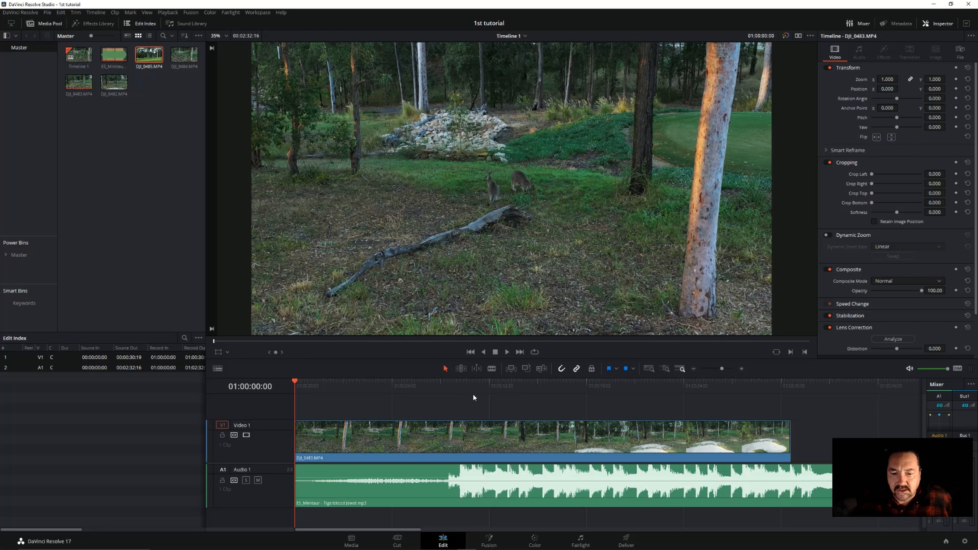
Play the opening of the timeline, split the DJI_0483.MP4 clip at 01:00:06:04 and save the project
left_click(509, 352)
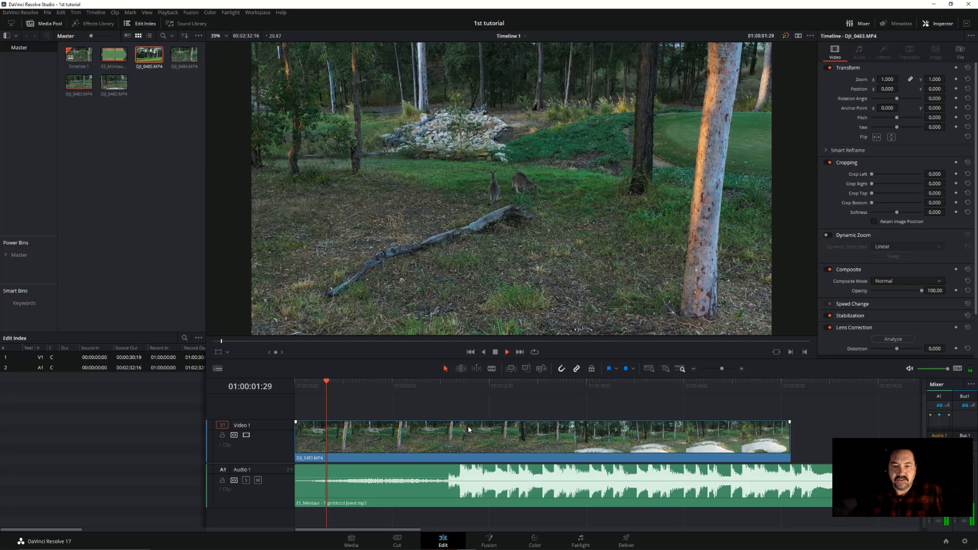
left_click(495, 352)
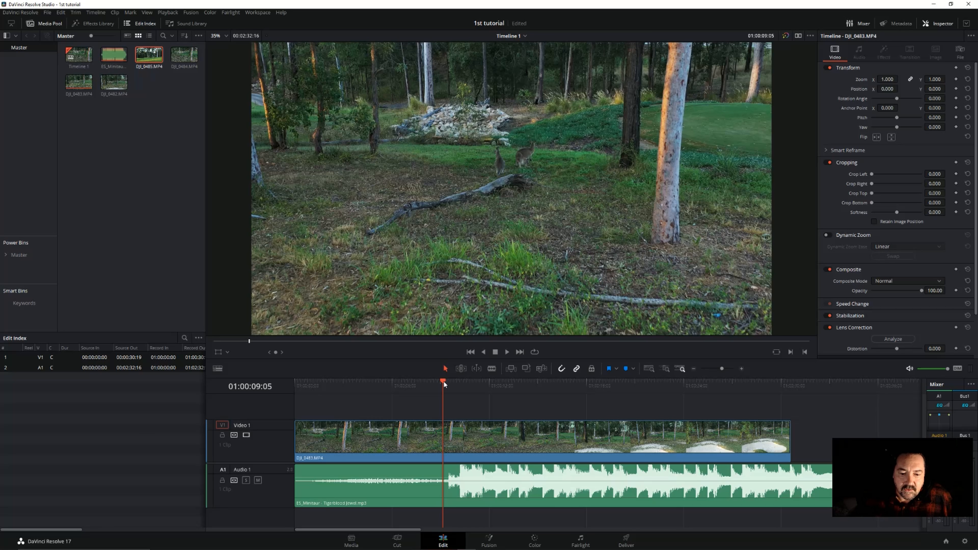
left_click_drag(443, 383, 394, 382)
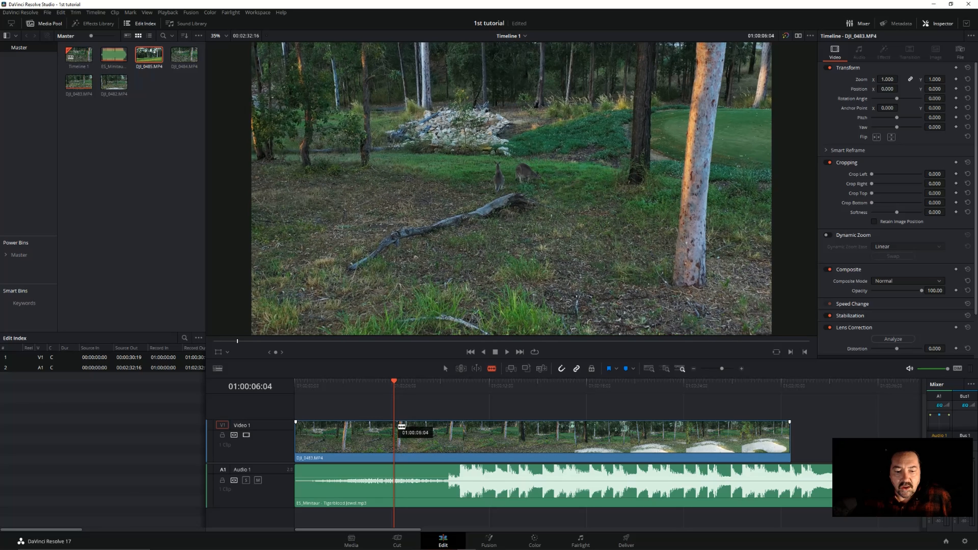
left_click(401, 426)
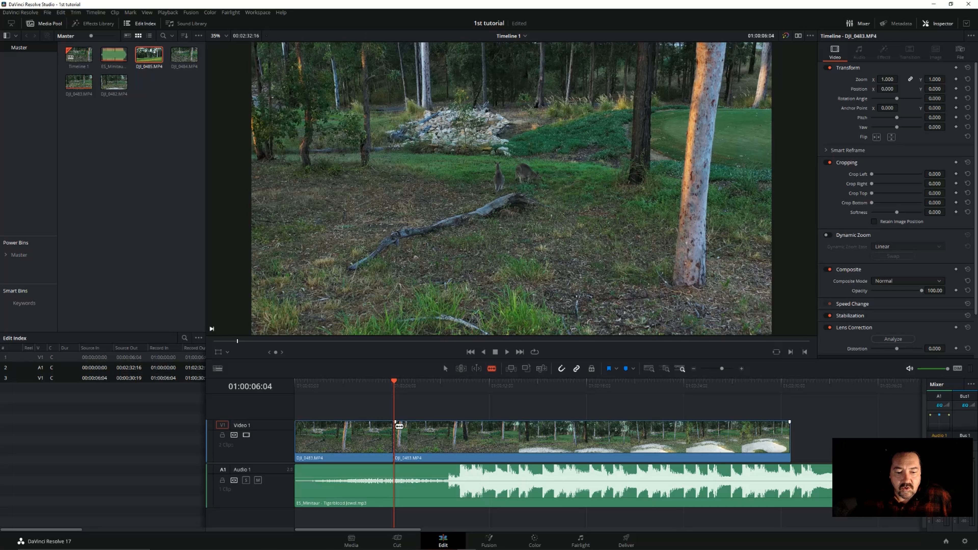
key("ctrl+s")
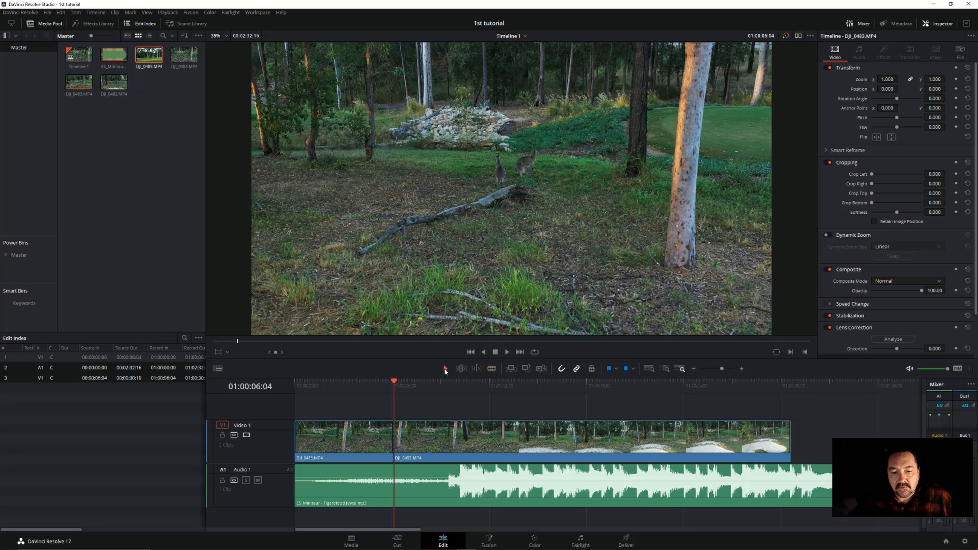
Delete the DJI_0483.MP4 segment before the cut, move the remaining segment to the start of the timeline and save
left_click(337, 436)
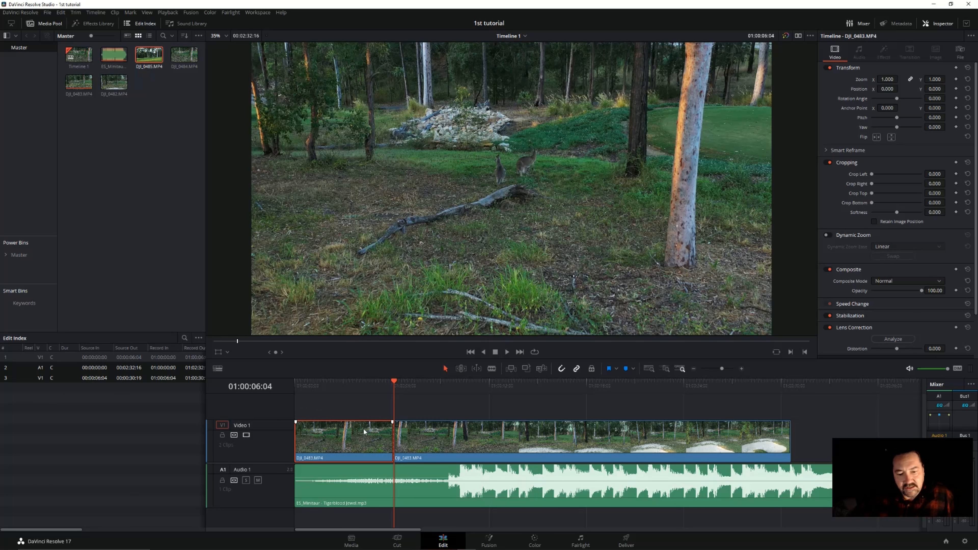
right_click(337, 438)
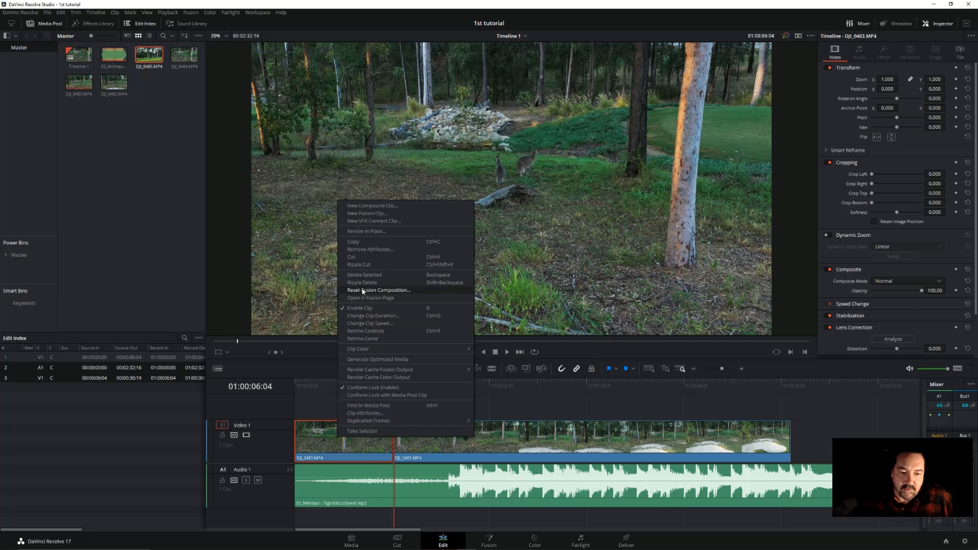
left_click(371, 274)
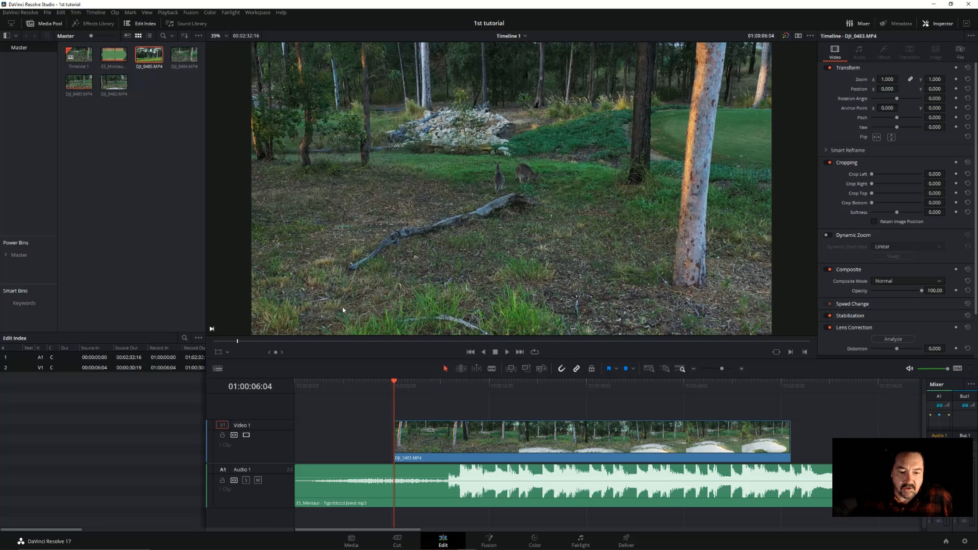
key("ctrl+s")
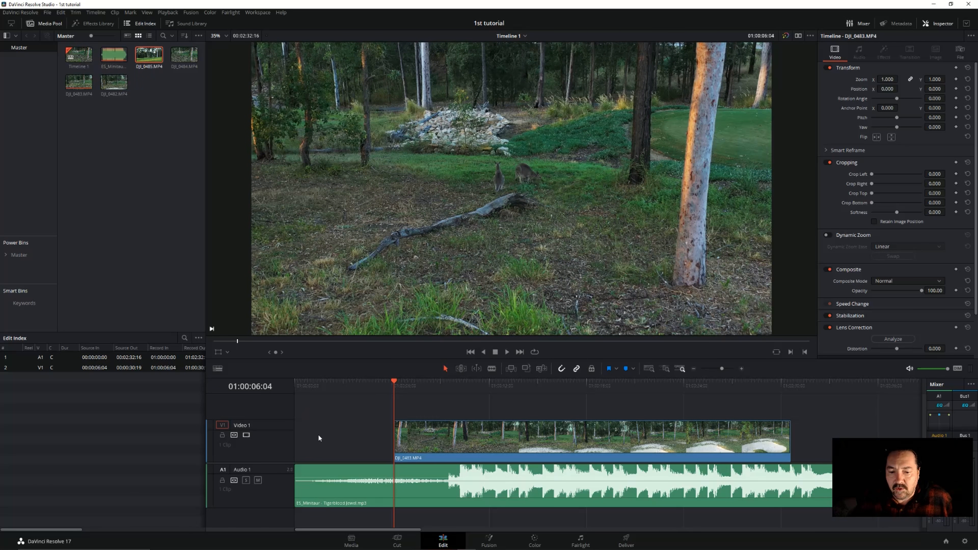
left_click_drag(503, 442, 405, 432)
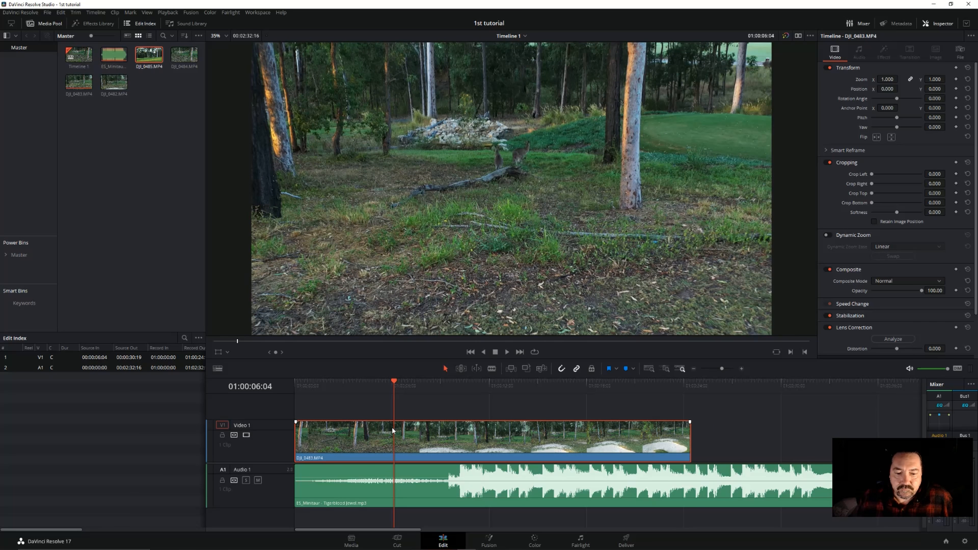
key("ctrl+s")
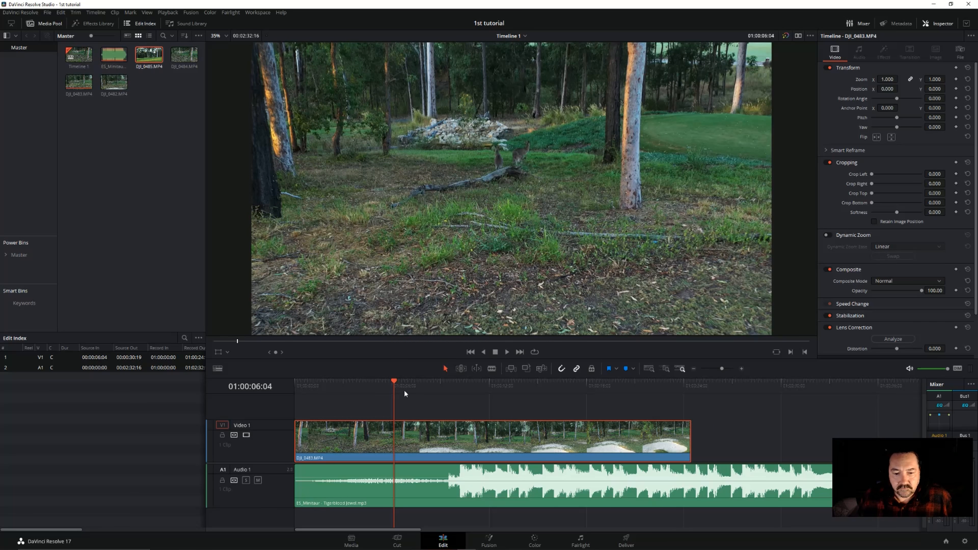
Play the edit from the start of the timeline to check the footage against the music
left_click(298, 382)
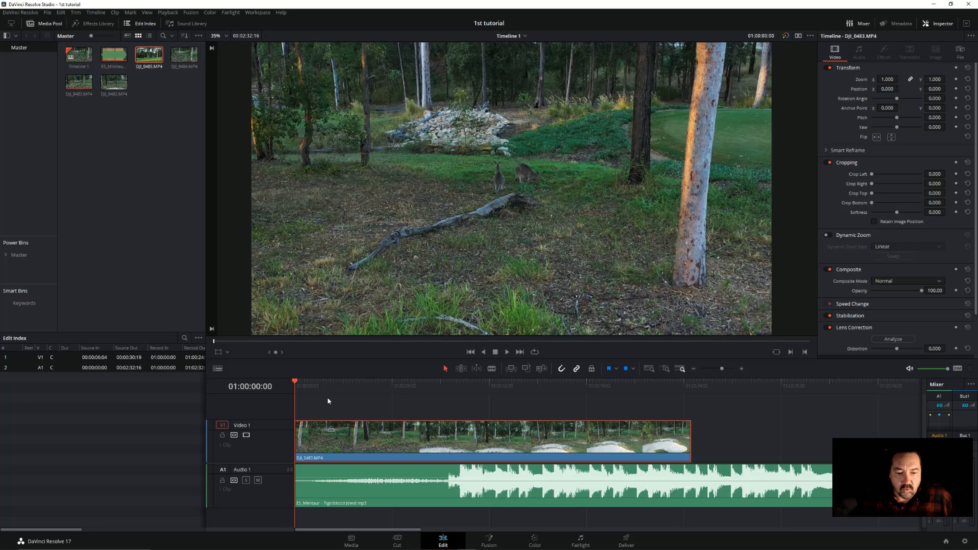
left_click(506, 352)
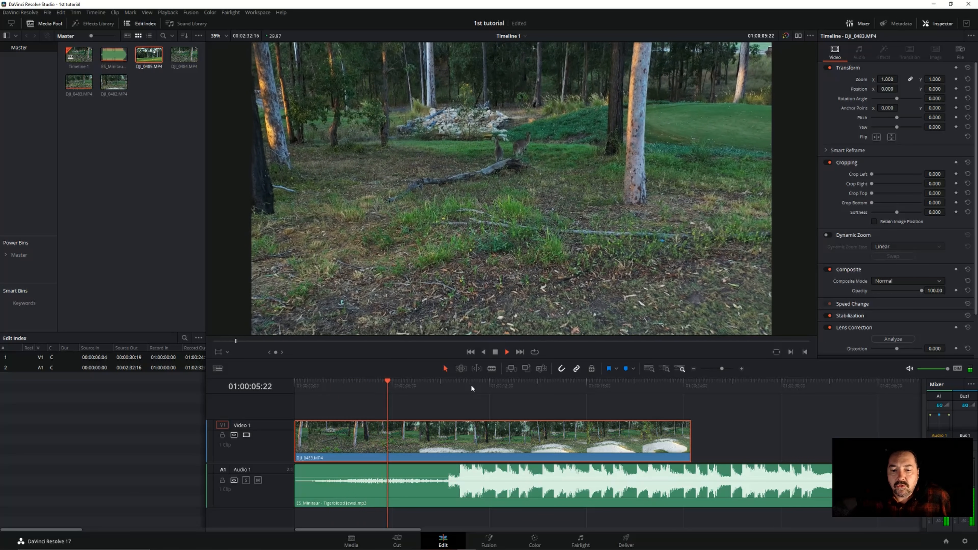
left_click(496, 353)
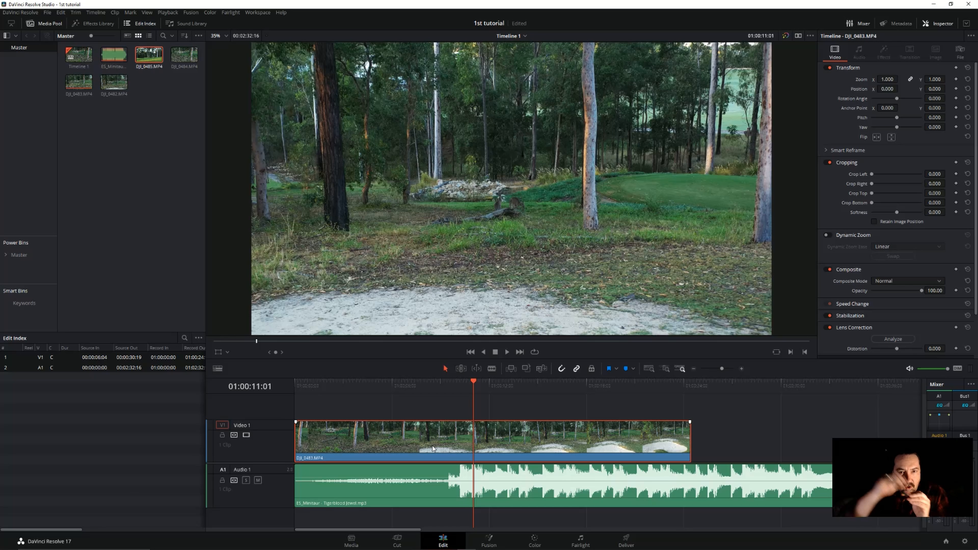
Split the DJI_0483.MP4 clip at 01:00:10:06, where the music's louder section starts
left_click(455, 385)
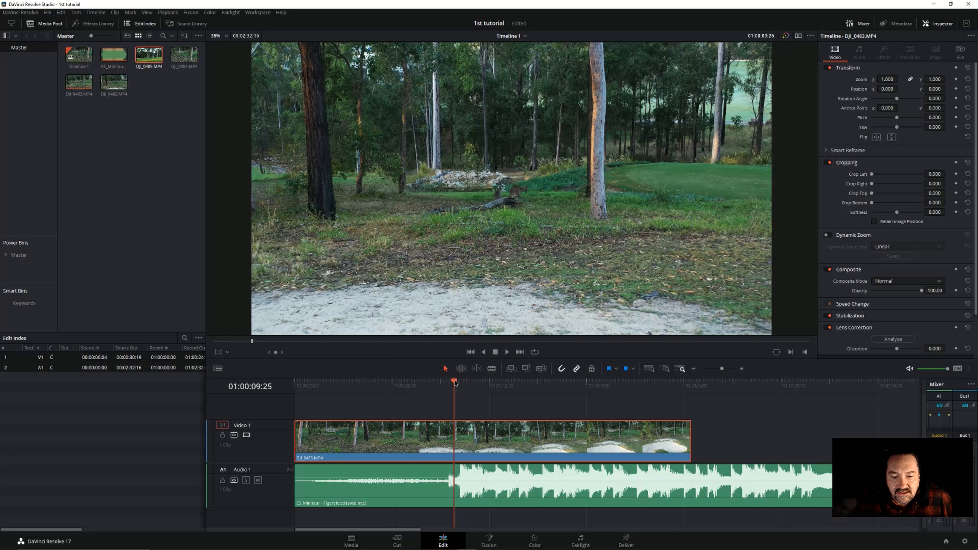
left_click_drag(455, 381, 461, 382)
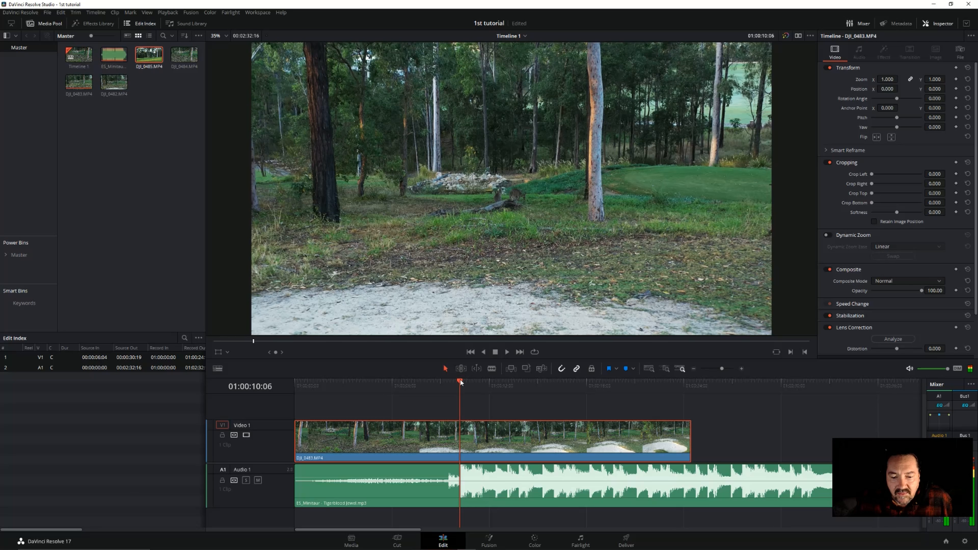
mouse_move(381, 424)
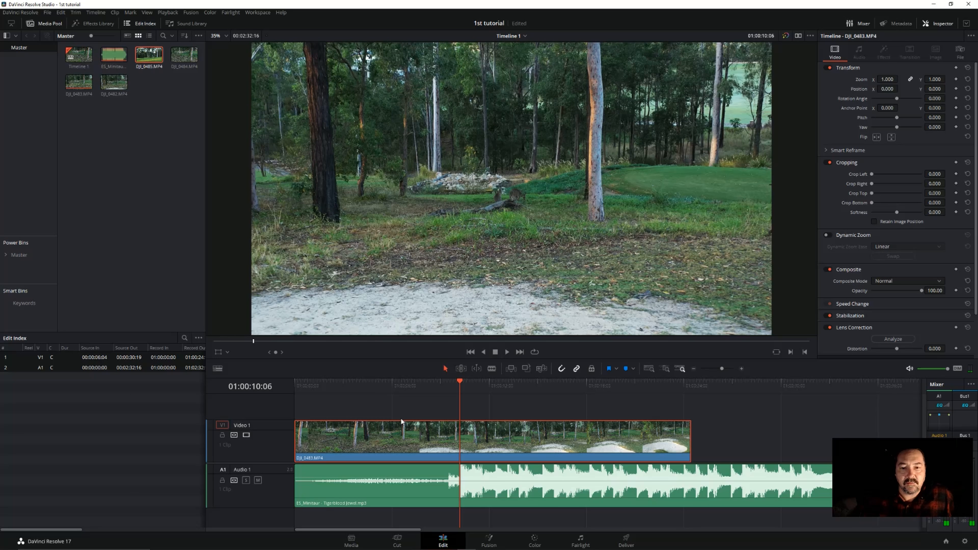
left_click(492, 368)
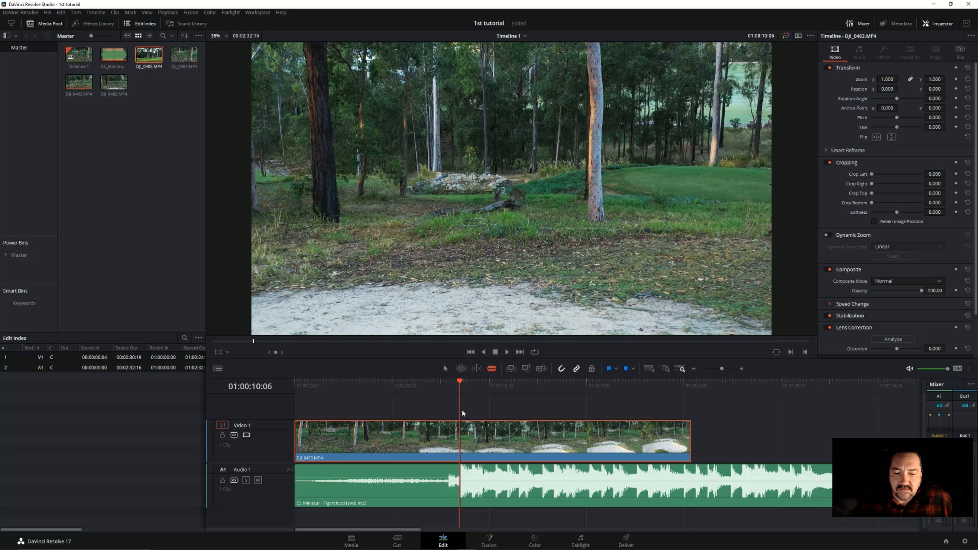
left_click(460, 430)
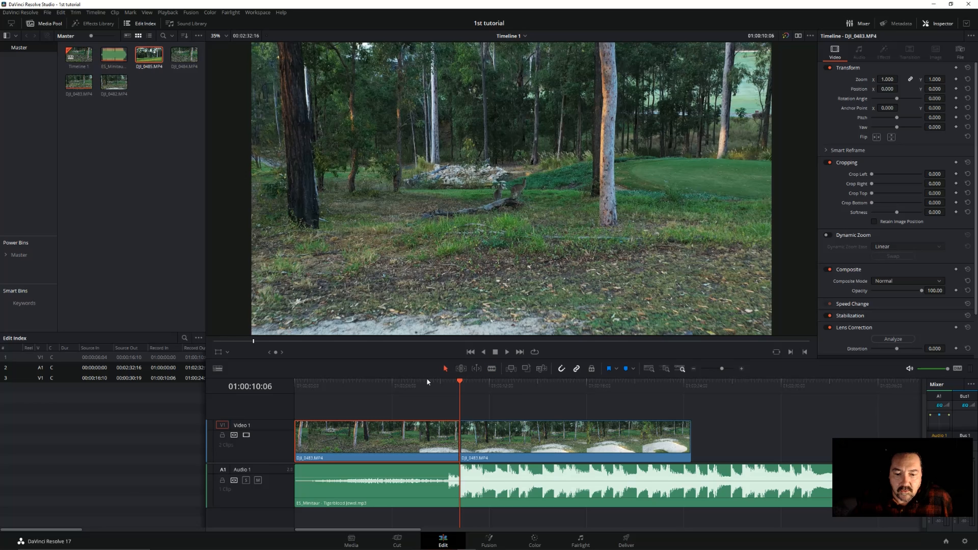
Delete the DJI_0483.MP4 segment after the cut, keeping the music clip in place
left_click(496, 433)
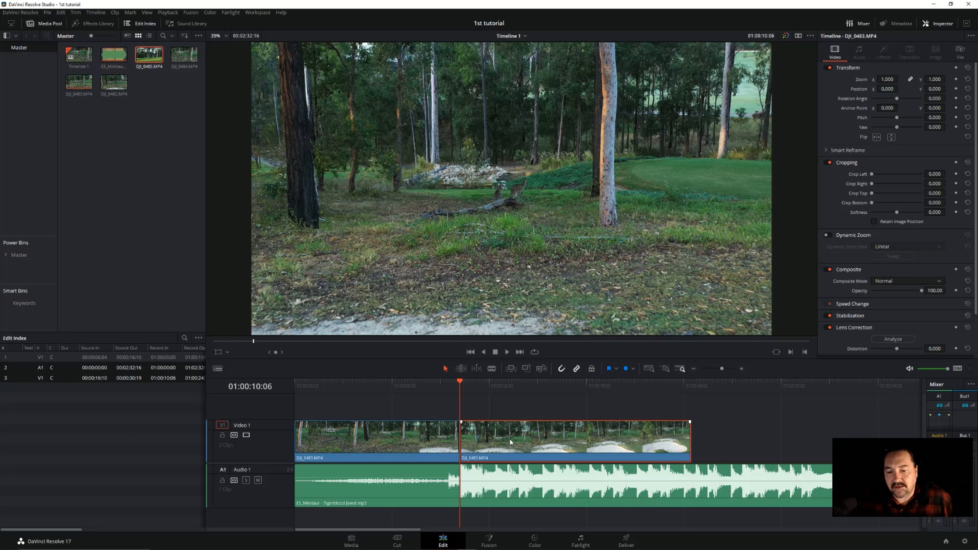
right_click(509, 438)
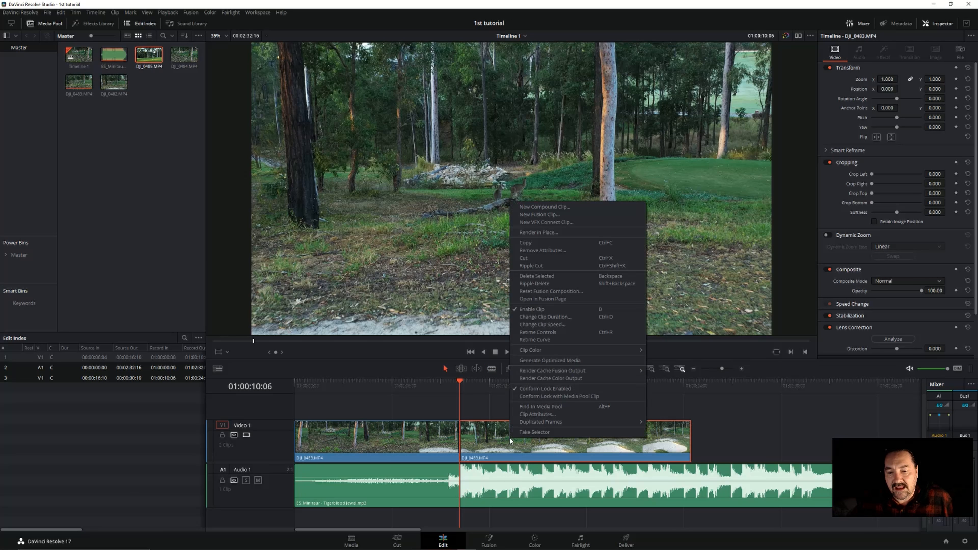
left_click(534, 275)
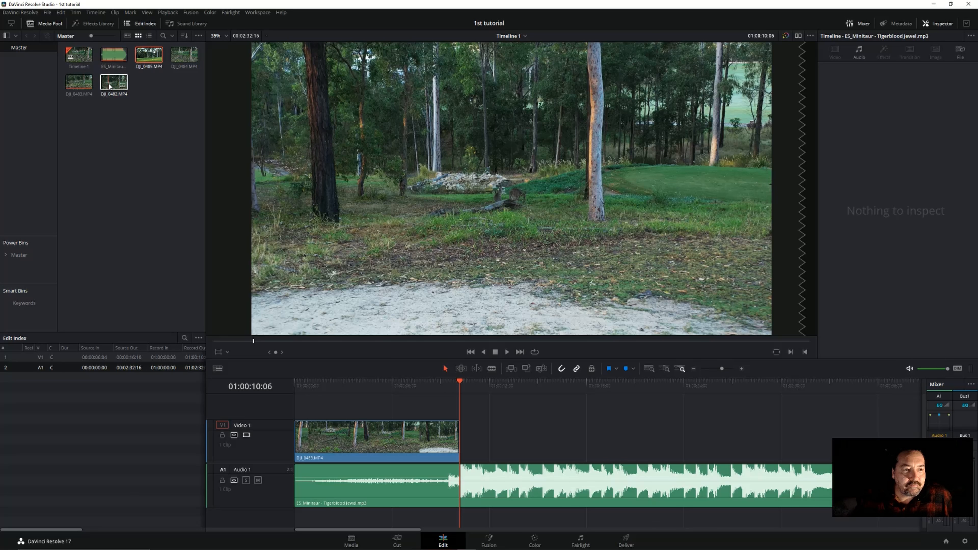
Place the DJI_0482.MP4 clip on Video 1 directly after the trimmed DJI_0483.MP4 clip and preview it from 01:00:13:12
left_click_drag(109, 86, 462, 436)
left_click(510, 387)
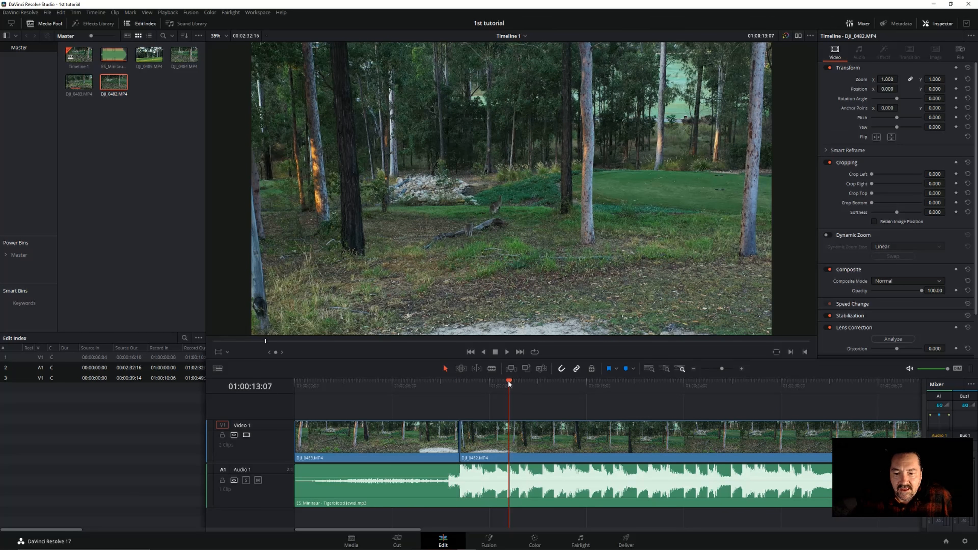
left_click_drag(509, 380, 511, 382)
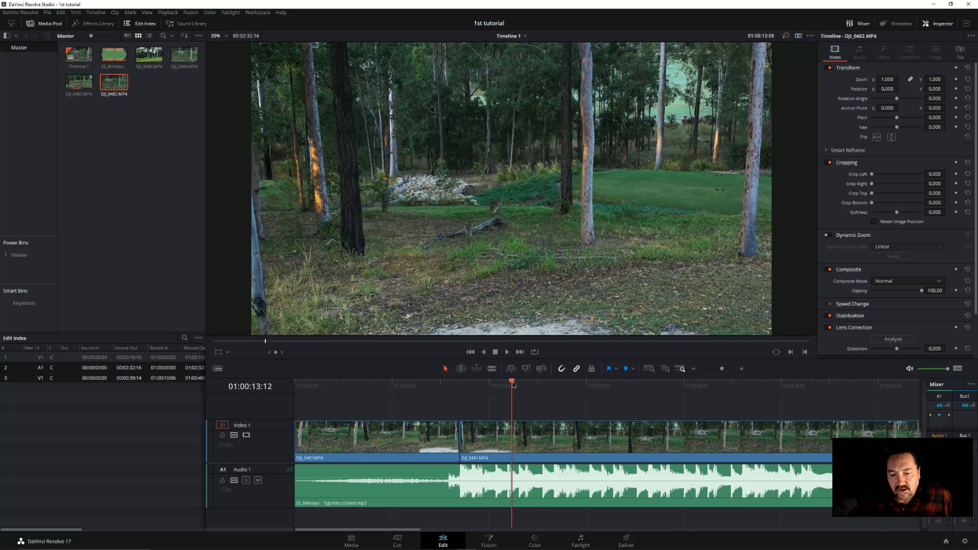
key("space")
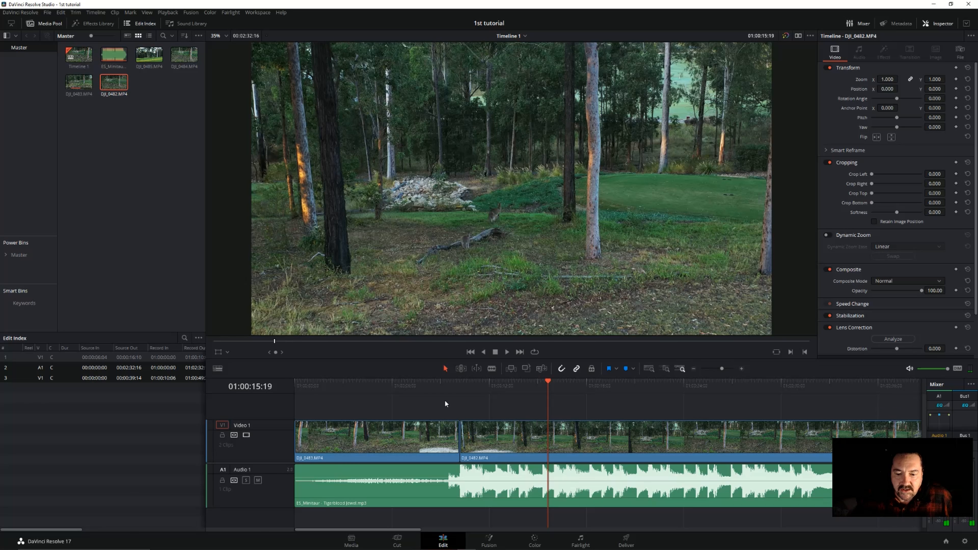
Mute the Audio 1 track and scrub the playhead through the DJI_0482.MP4 clip to 01:00:36:16
left_click(257, 480)
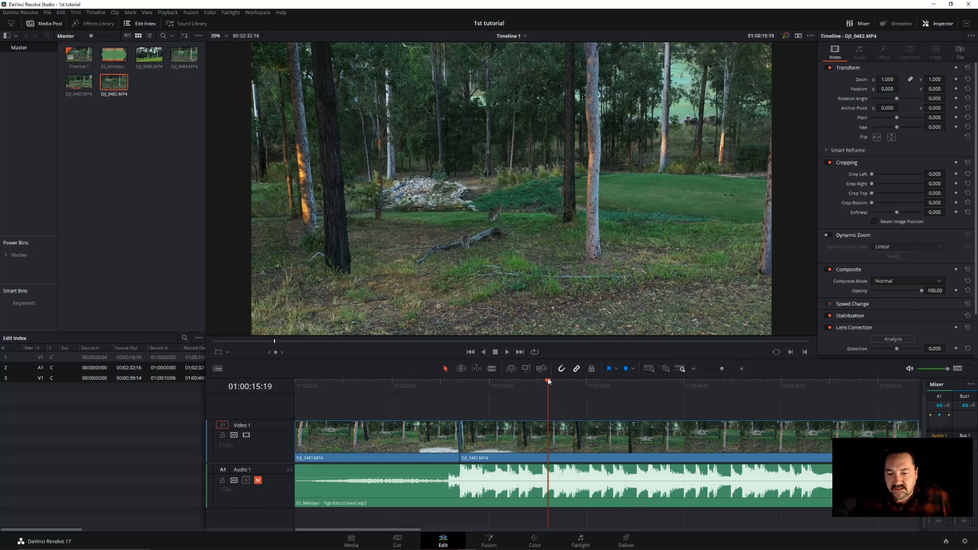
left_click_drag(547, 380, 887, 406)
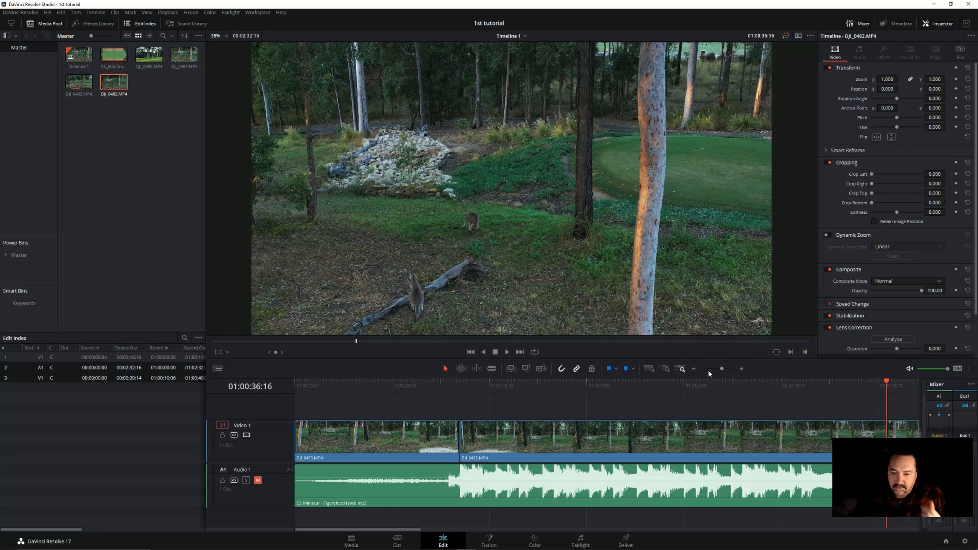
Examine the clips and music waveform around 01:00:36:16 at wider and closer timeline scales
left_click(693, 369)
left_click(694, 369)
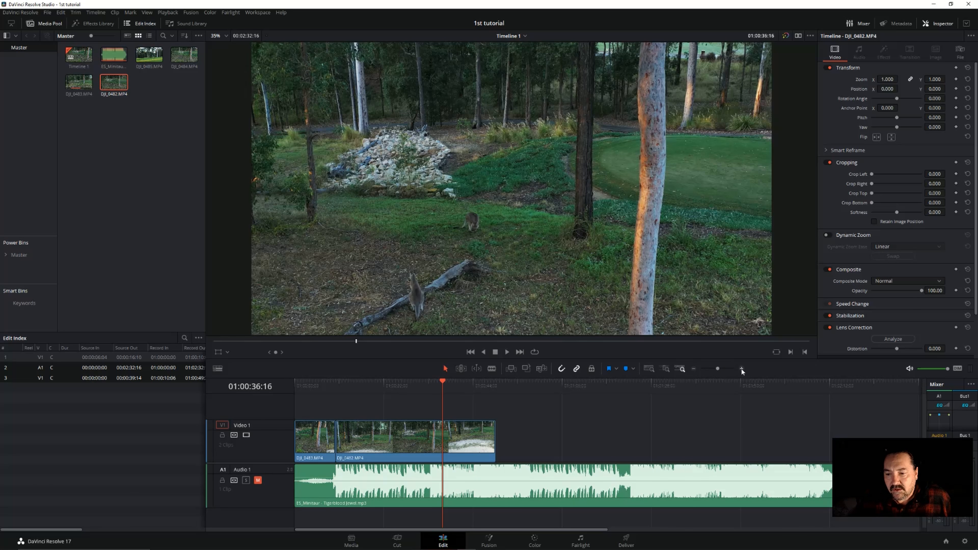
left_click(741, 368)
left_click(741, 369)
left_click(741, 369)
left_click(693, 369)
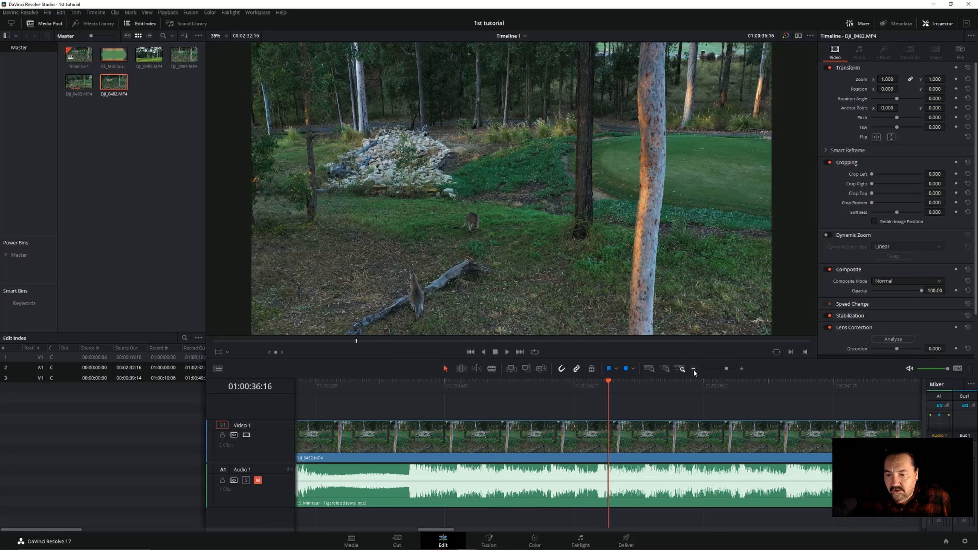
left_click(694, 369)
left_click(693, 369)
left_click(693, 369)
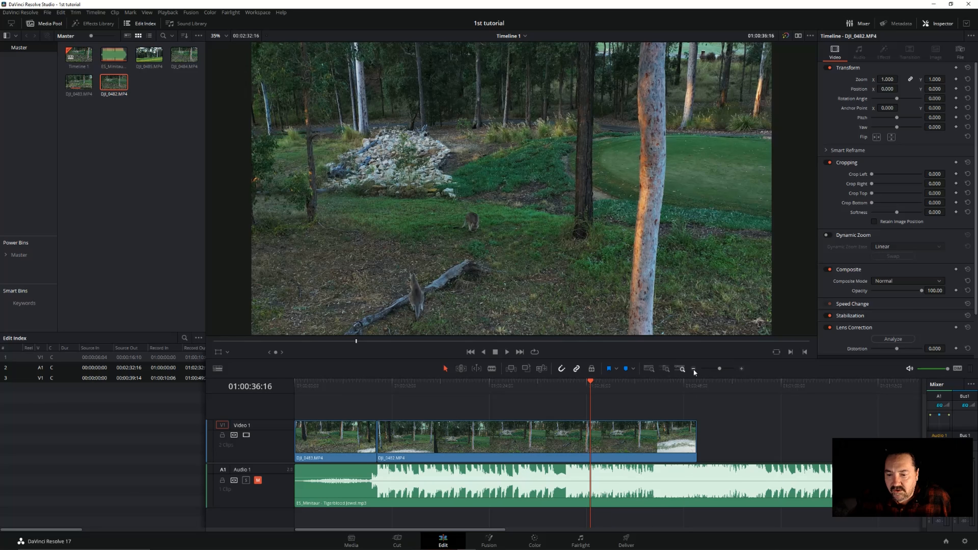
left_click(693, 368)
left_click(741, 368)
left_click(741, 368)
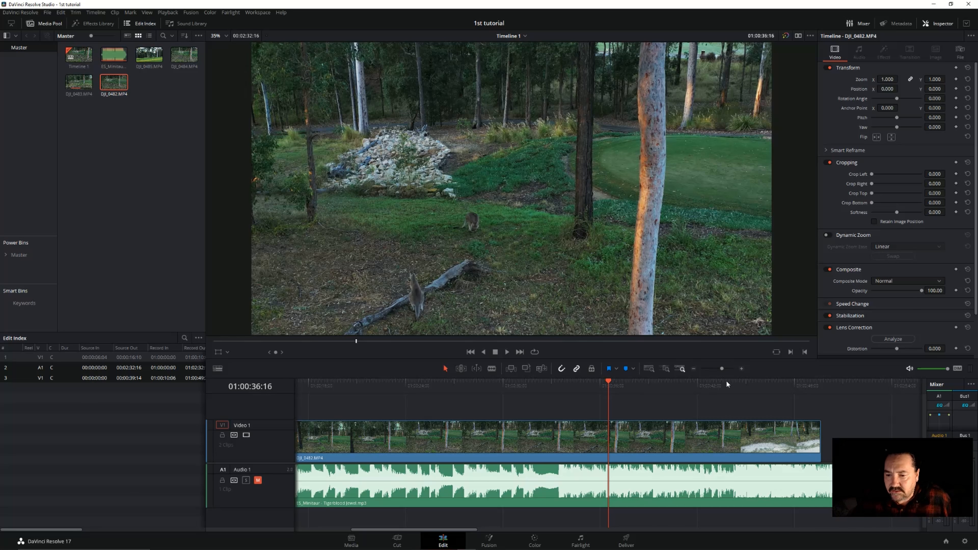
Play the DJI_0482.MP4 clip on to 01:00:42:21 and split it there
left_click(507, 351)
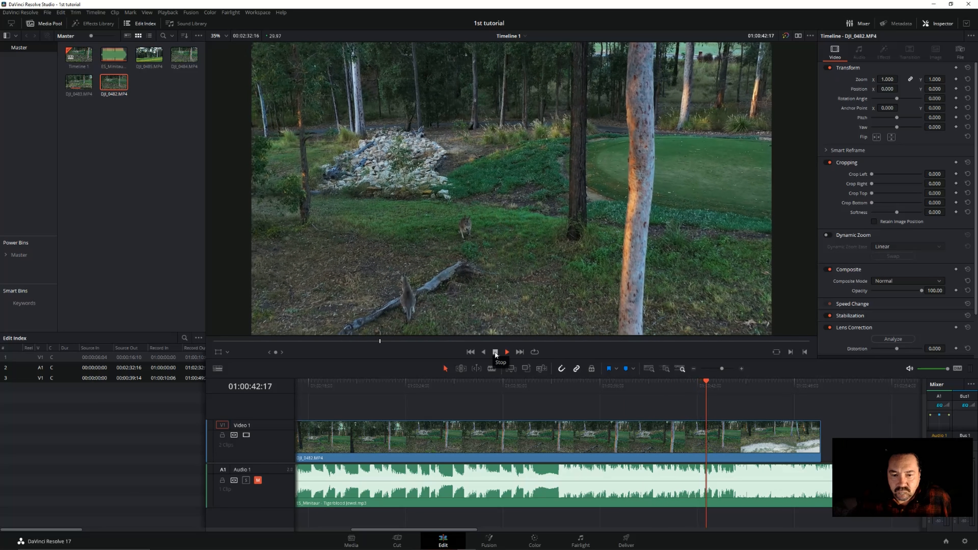
left_click(507, 351)
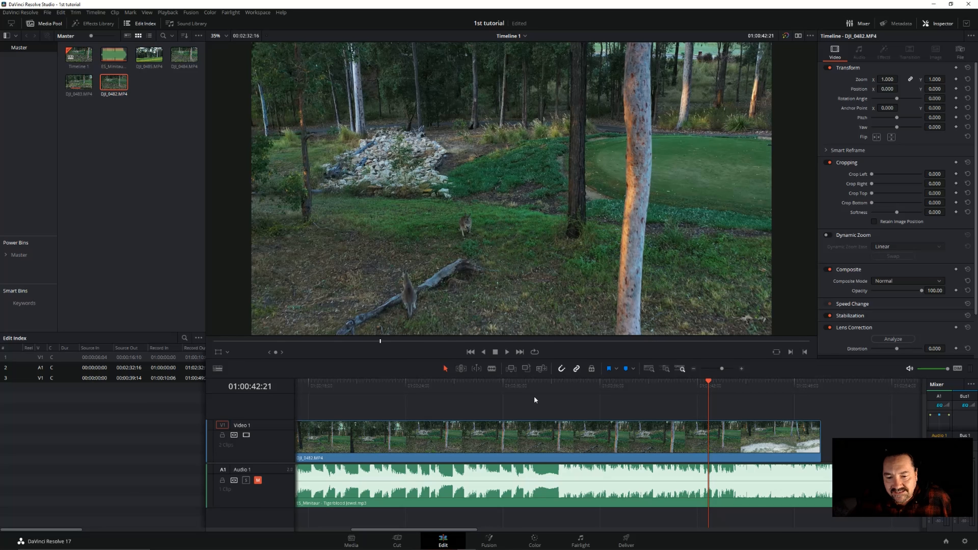
left_click(693, 369)
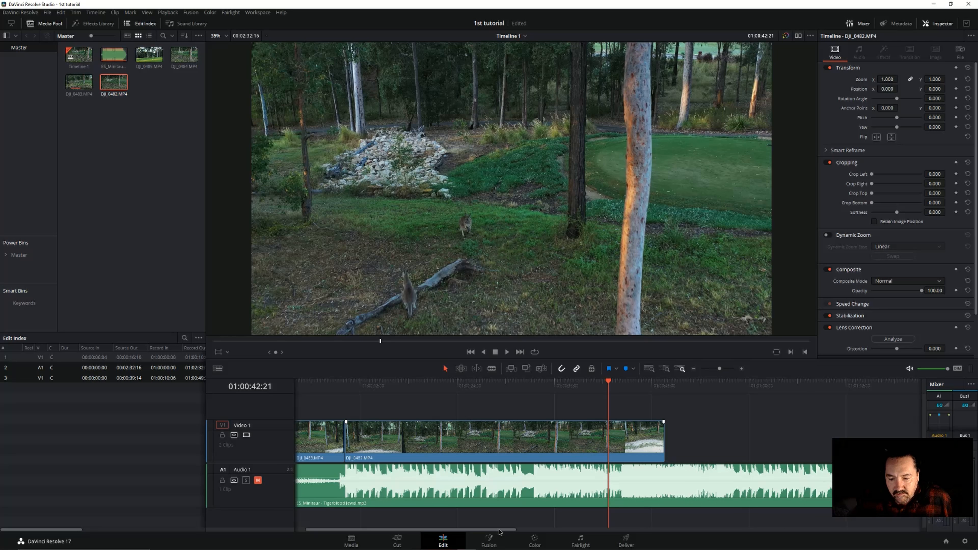
left_click_drag(498, 529, 458, 527)
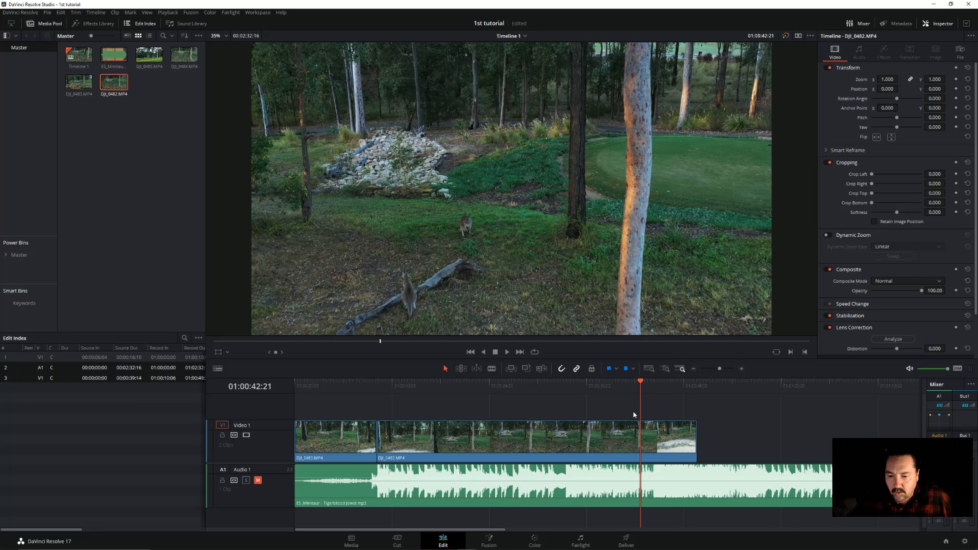
left_click(492, 368)
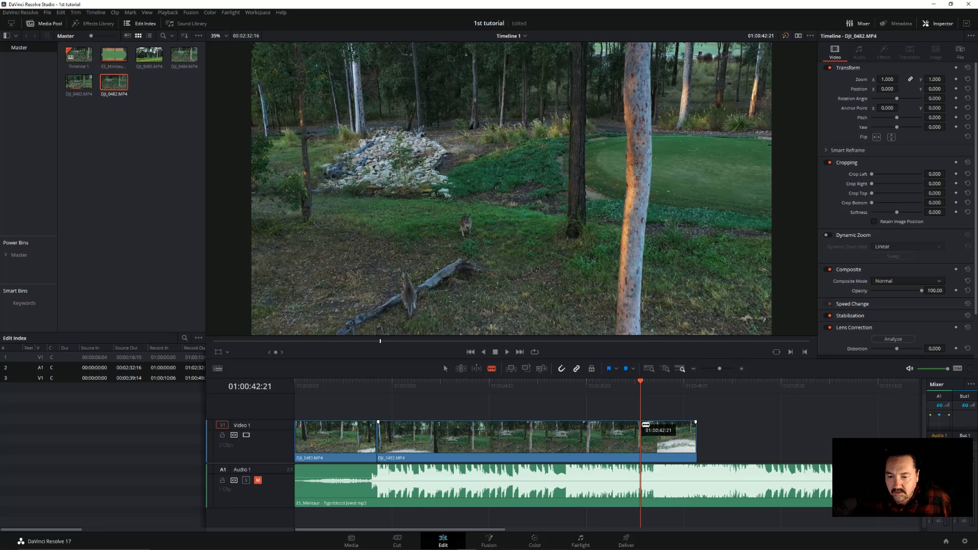
left_click(643, 425)
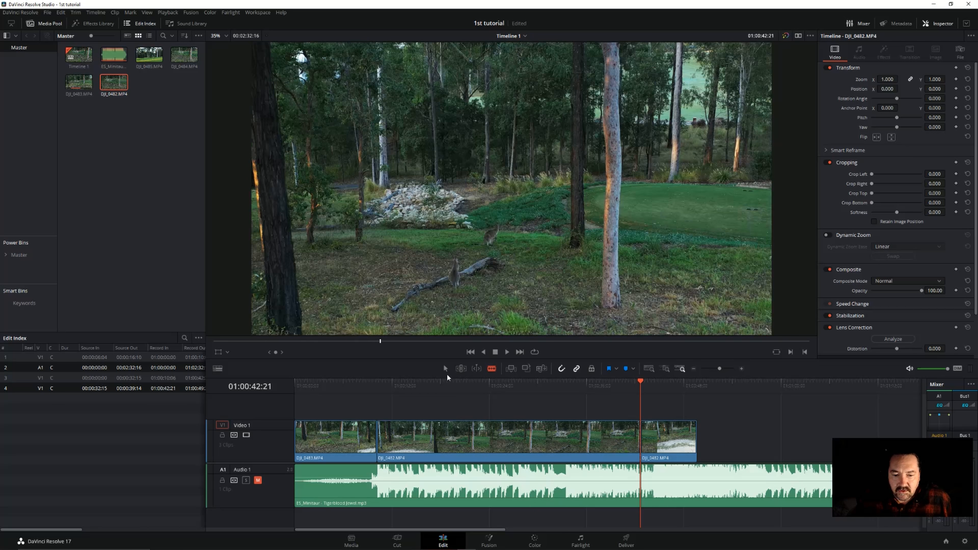
Ripple delete the DJI_0482.MP4 segment before the cut, so the remaining part closes up against DJI_0483.MP4
left_click(495, 442)
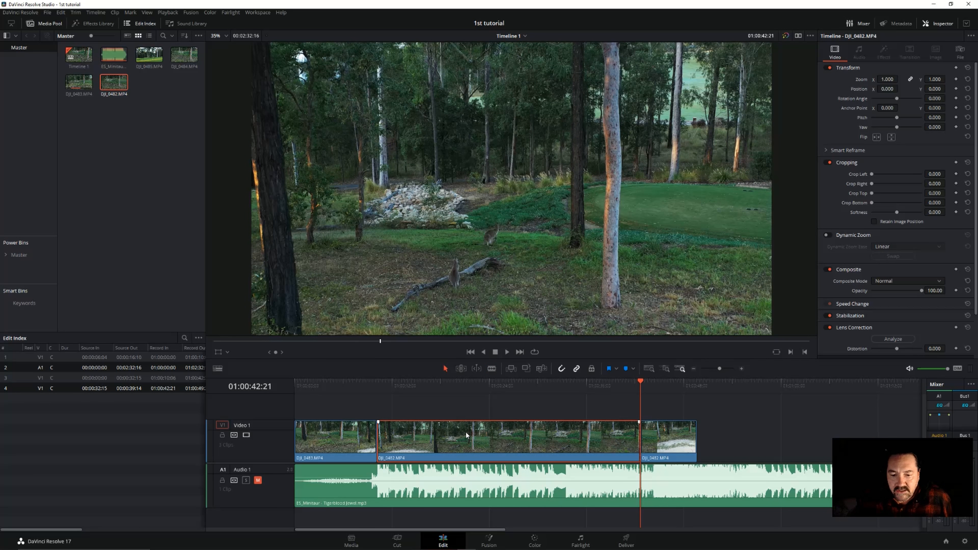
right_click(458, 433)
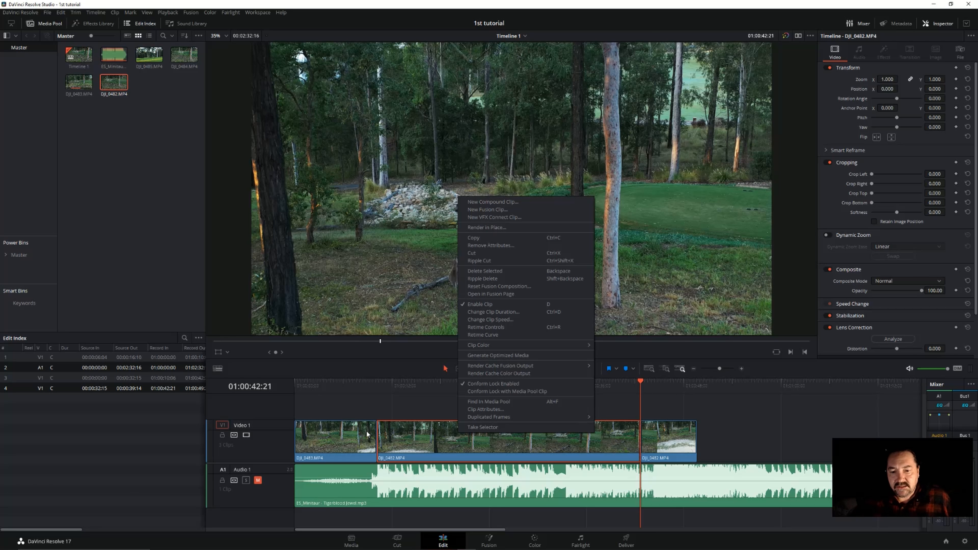
left_click(502, 278)
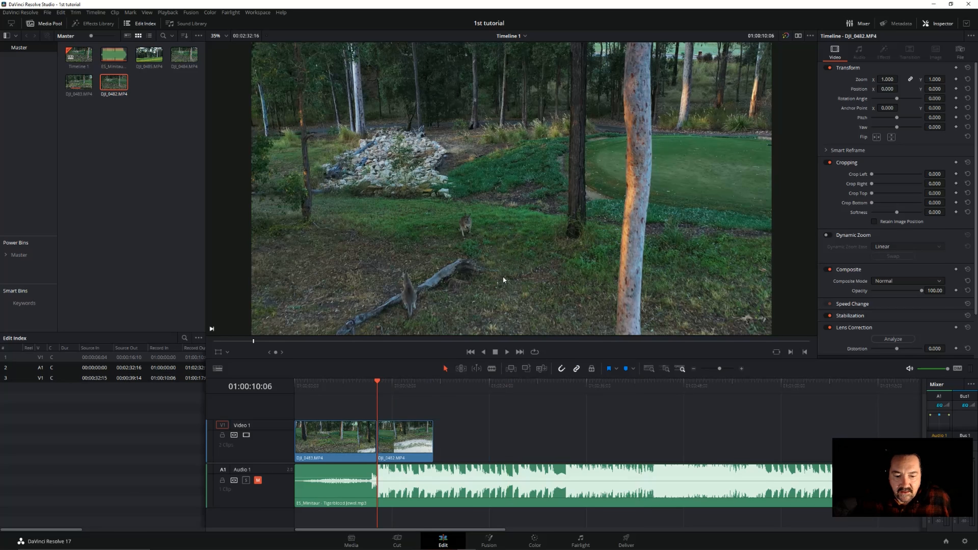
Unmute the Audio 1 track and preview the join between DJI_0483.MP4 and DJI_0482.MP4, playing from 01:00:08:27 to 01:00:16:02
left_click(354, 385)
left_click(511, 354)
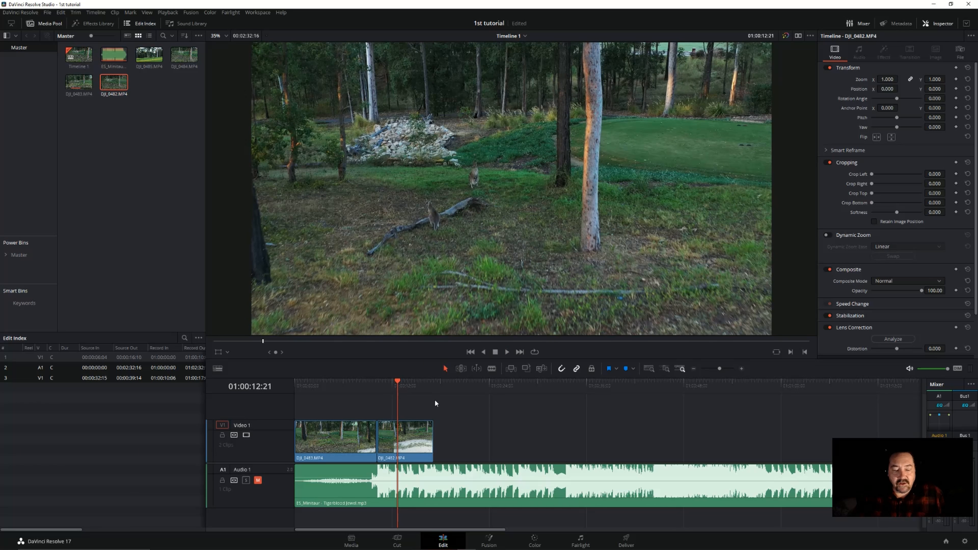
left_click(258, 480)
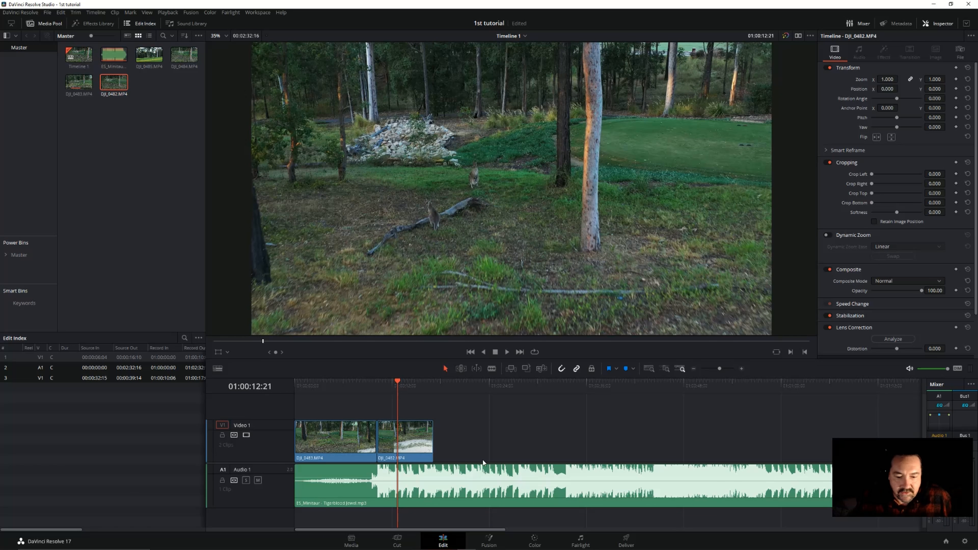
left_click(366, 385)
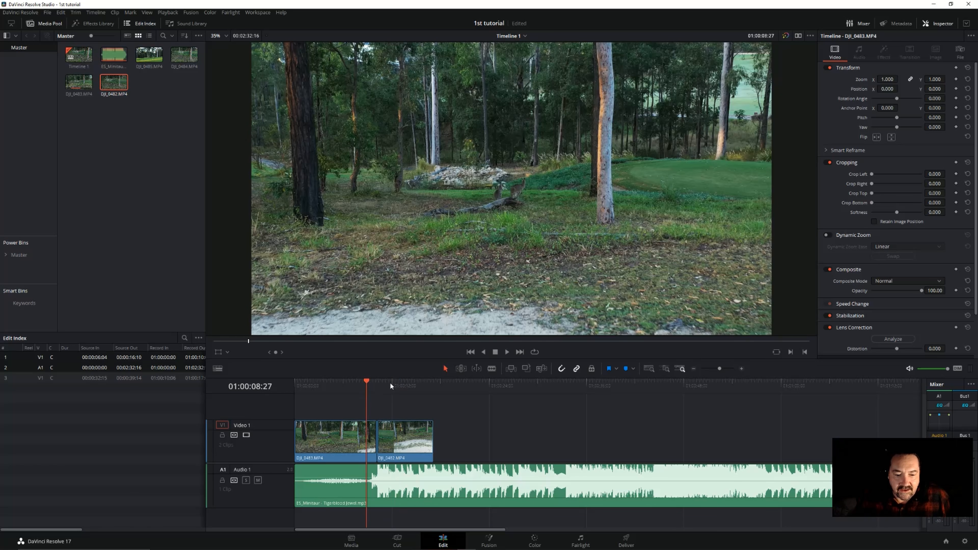
left_click(508, 355)
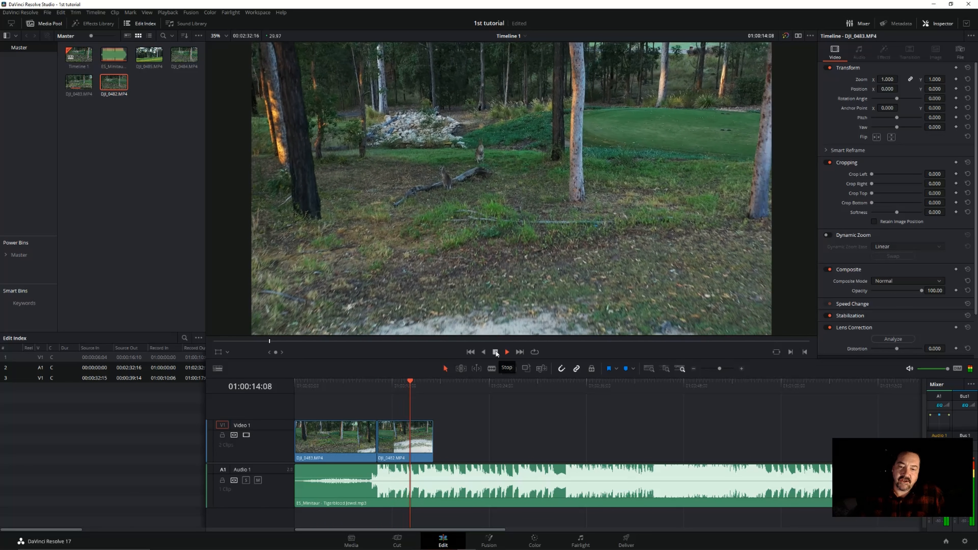
left_click(496, 353)
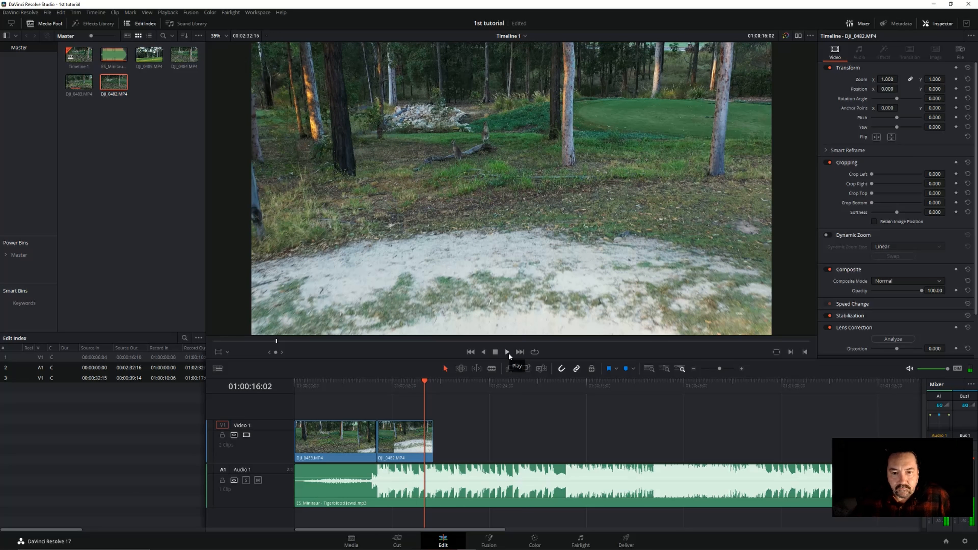
Split the DJI_0482.MP4 clip at 01:00:16:00, on the beat in the music waveform
left_click(741, 368)
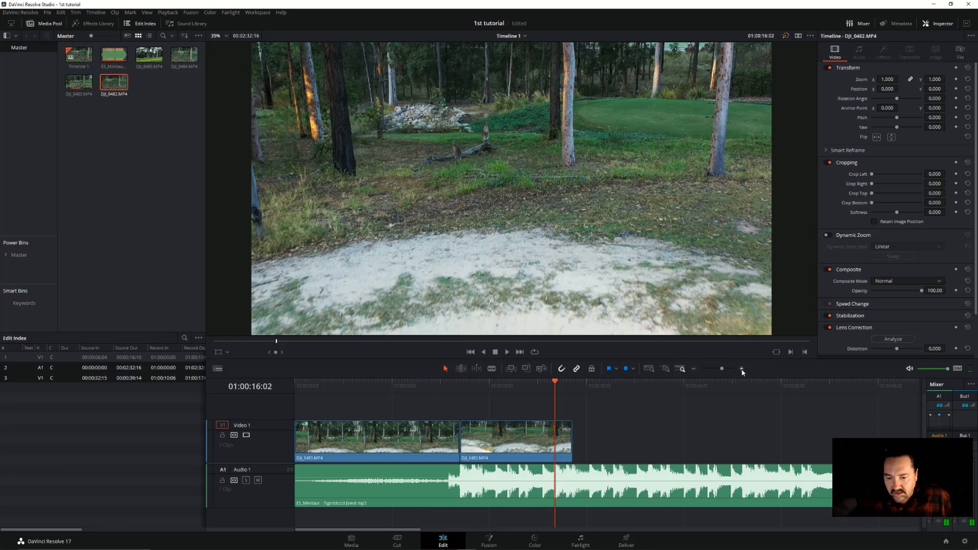
left_click(741, 368)
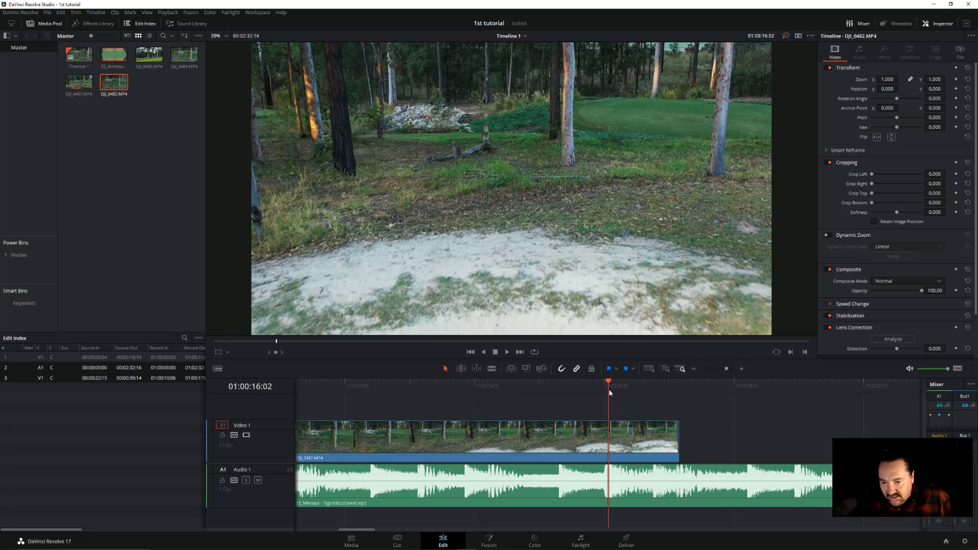
left_click_drag(608, 382, 604, 382)
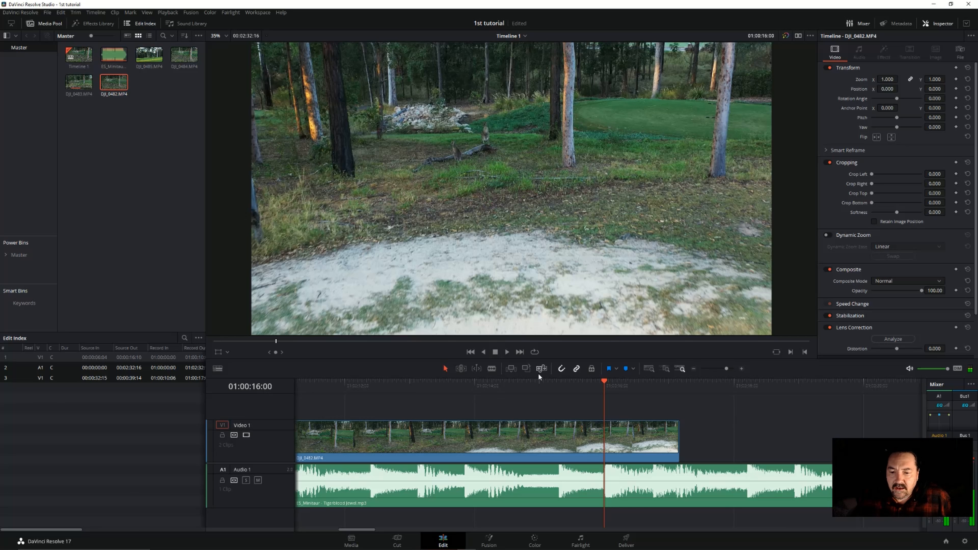
left_click(492, 368)
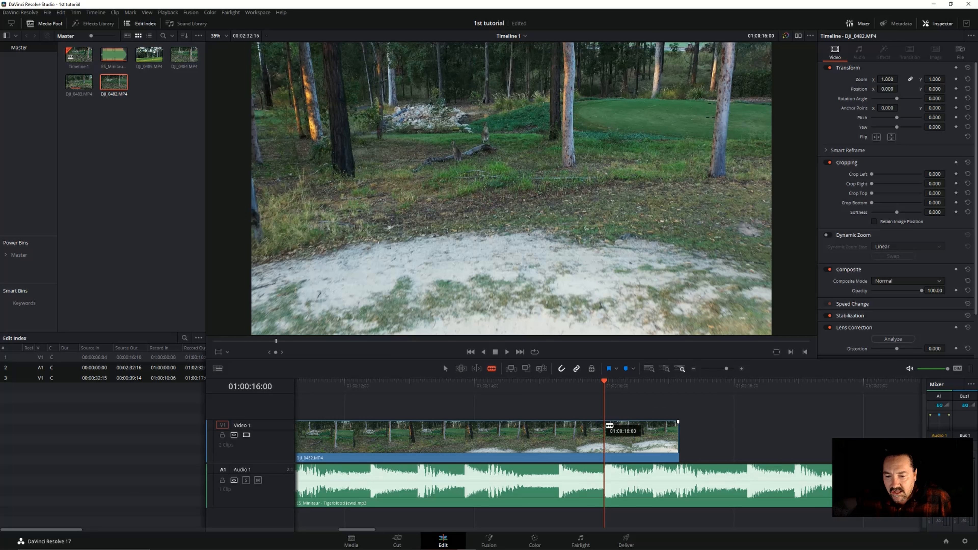
left_click(609, 424)
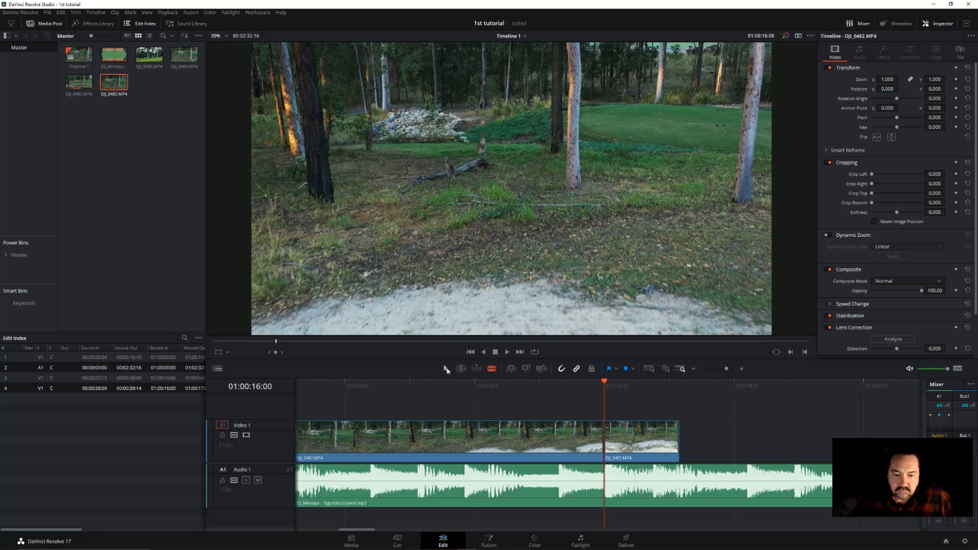
left_click(446, 369)
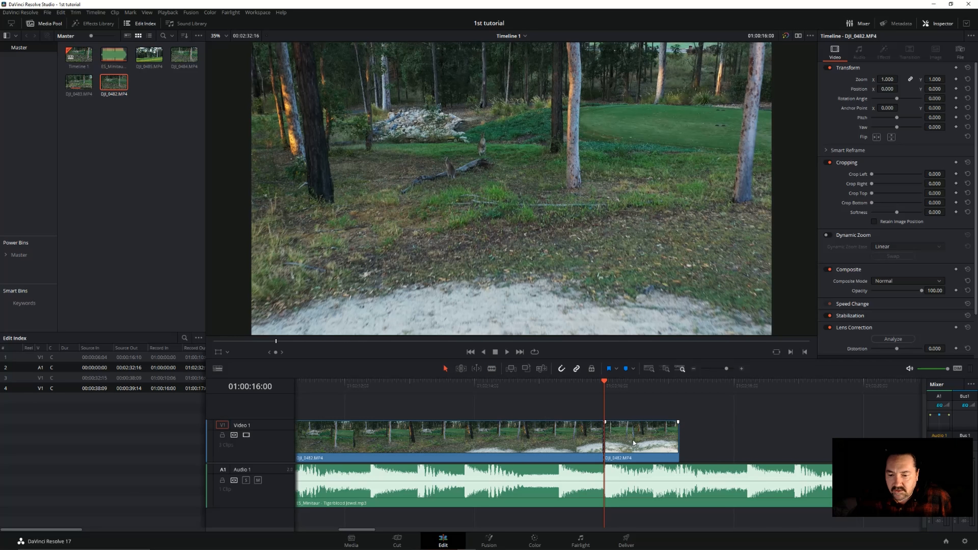
Ripple delete the DJI_0482.MP4 segment after the 01:00:16:00 cut
left_click(640, 443)
right_click(641, 443)
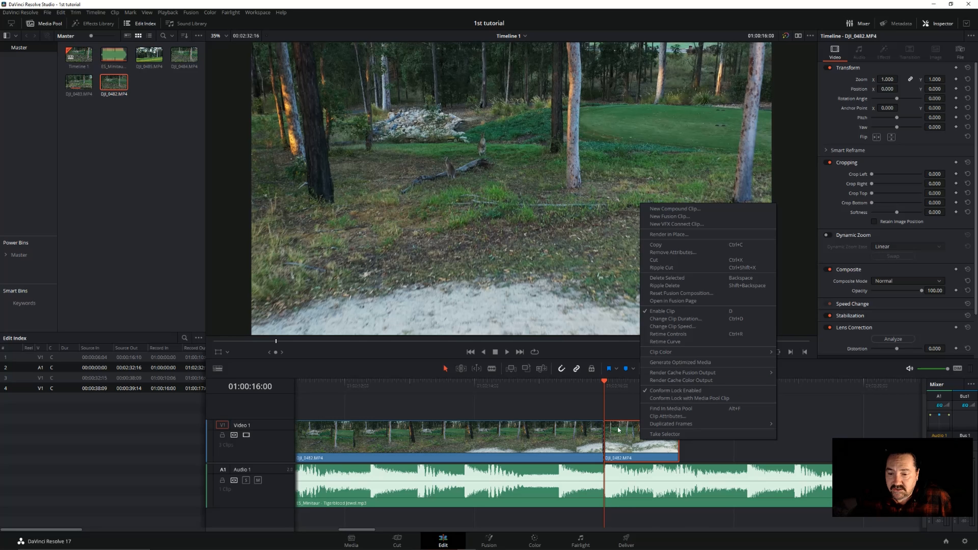
left_click(654, 285)
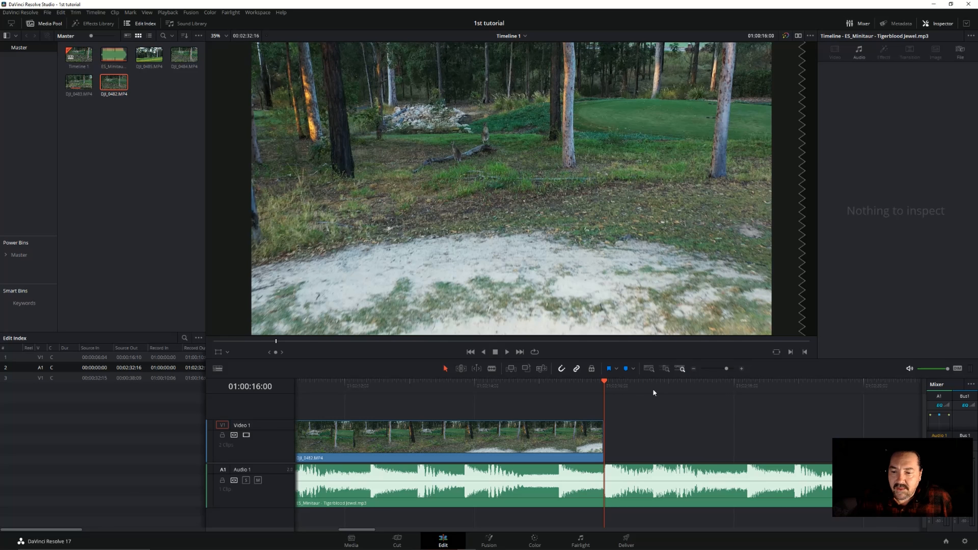
Place the DJI_0485.MP4 clip on Video 1 directly after DJI_0482.MP4 and scrub through it to 01:00:35:21
left_click(694, 369)
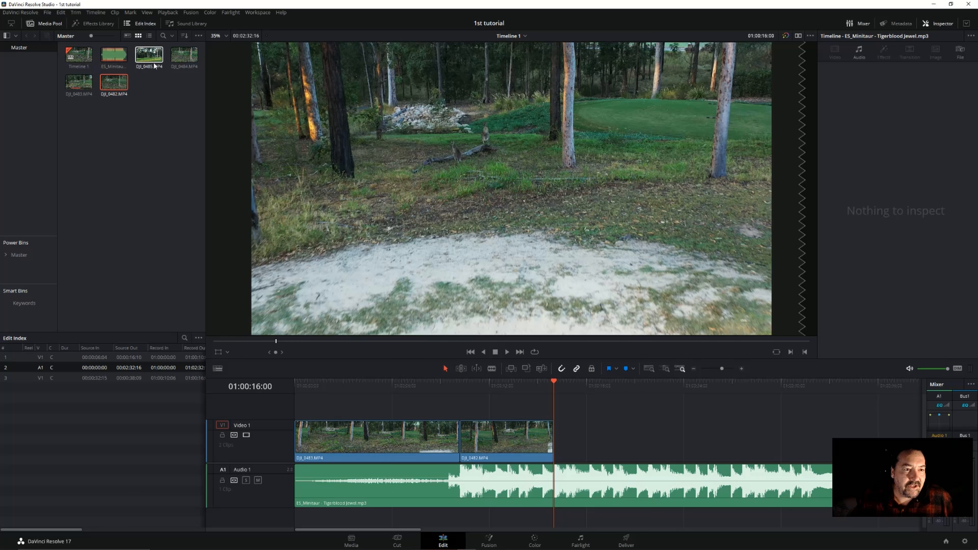
left_click_drag(149, 56, 555, 430)
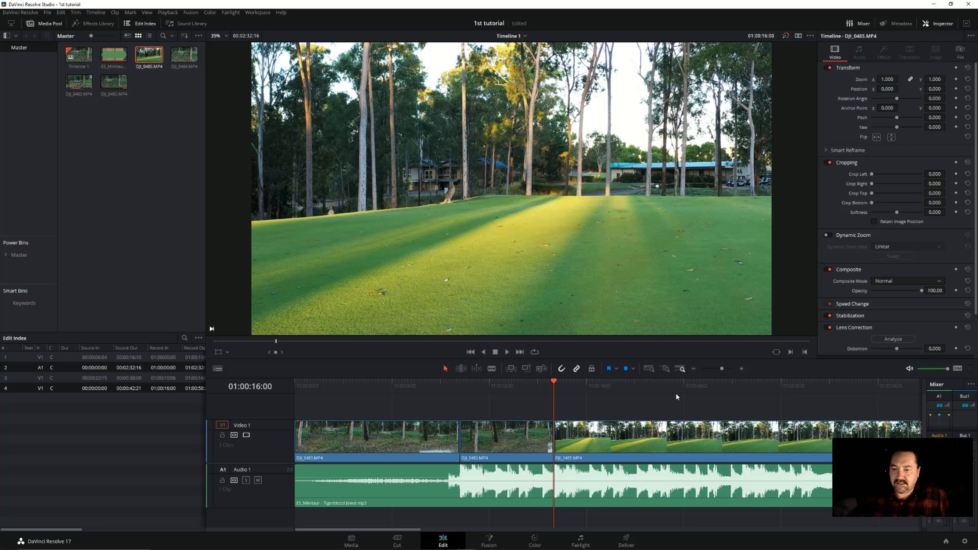
left_click(694, 370)
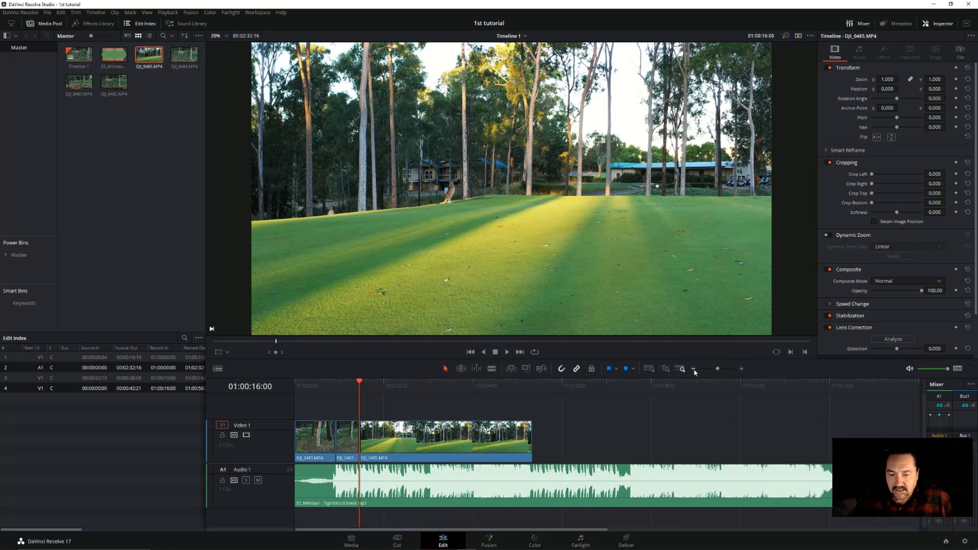
left_click_drag(360, 382, 440, 391)
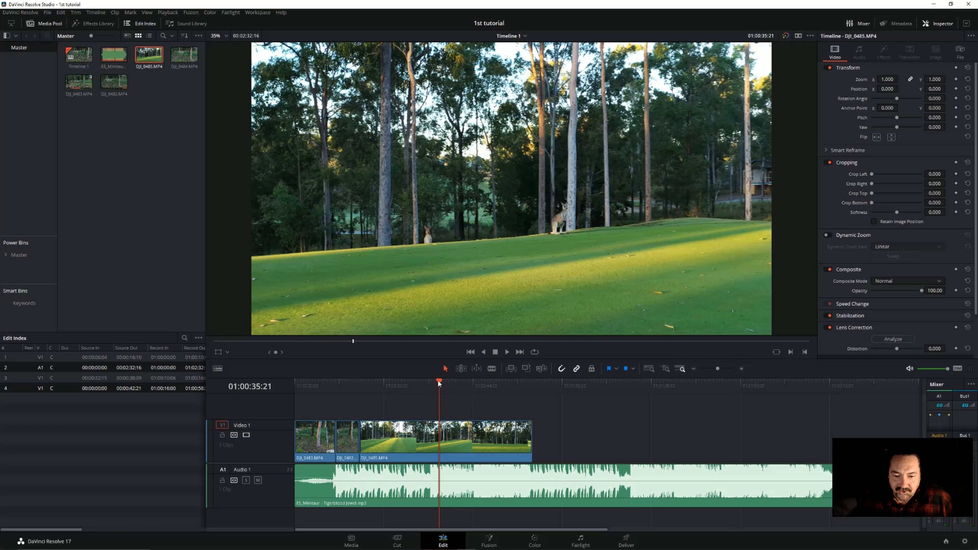
Split the DJI_0485.MP4 clip at 01:00:34:18
mouse_move(439, 383)
left_mouse_down()
mouse_move(448, 384)
mouse_move(435, 384)
left_mouse_up()
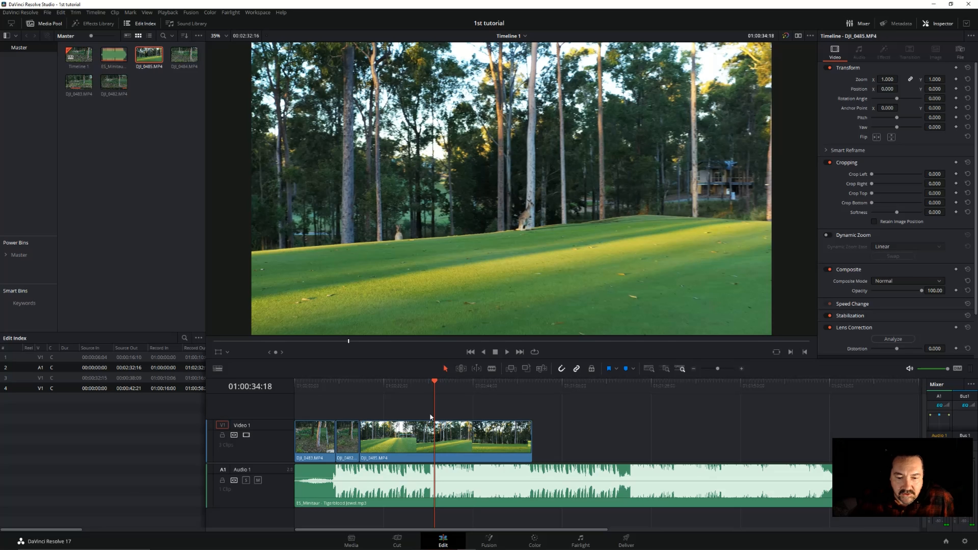
left_click(491, 368)
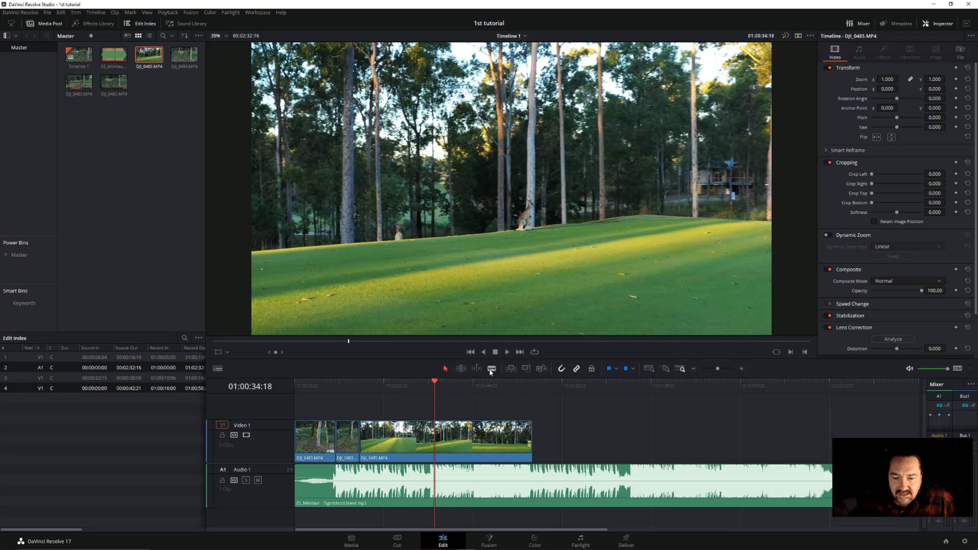
key("ctrl+backslash")
left_click(445, 368)
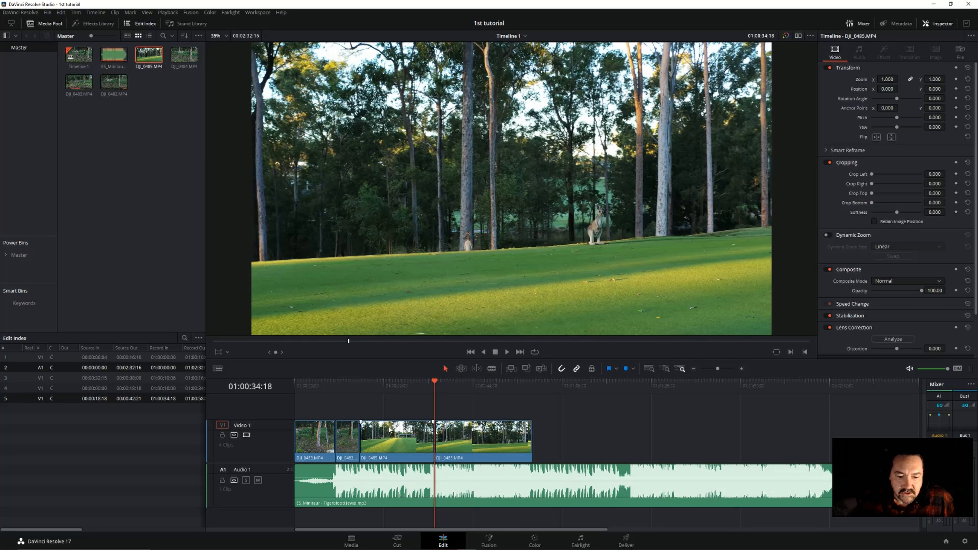
Ripple delete the DJI_0485.MP4 segment before the cut, so the remaining part starts directly after DJI_0482.MP4
left_click(371, 440)
right_click(372, 440)
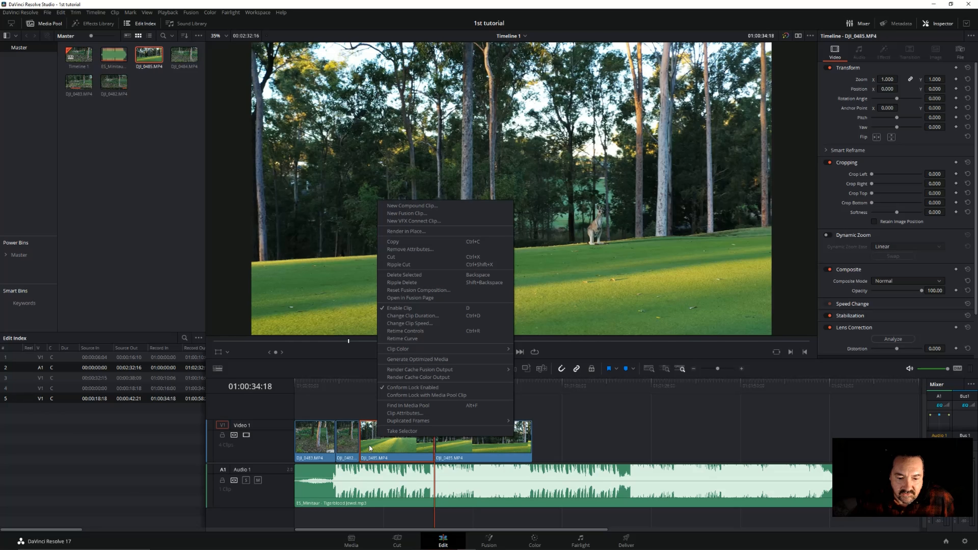
left_click(411, 281)
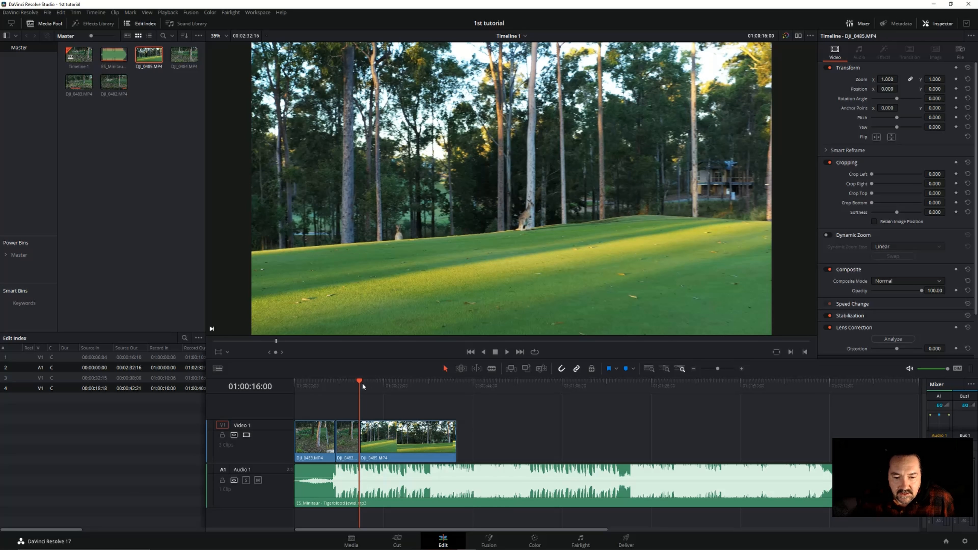
Play the timeline from 01:00:13:00 to 01:00:21:25 and split the DJI_0485.MP4 clip there
left_click_drag(362, 382, 346, 383)
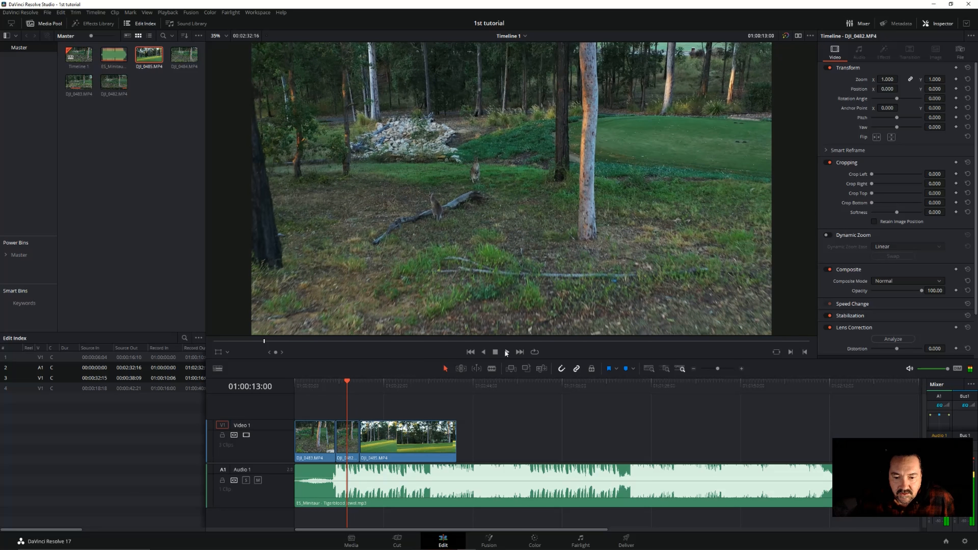
left_click(506, 352)
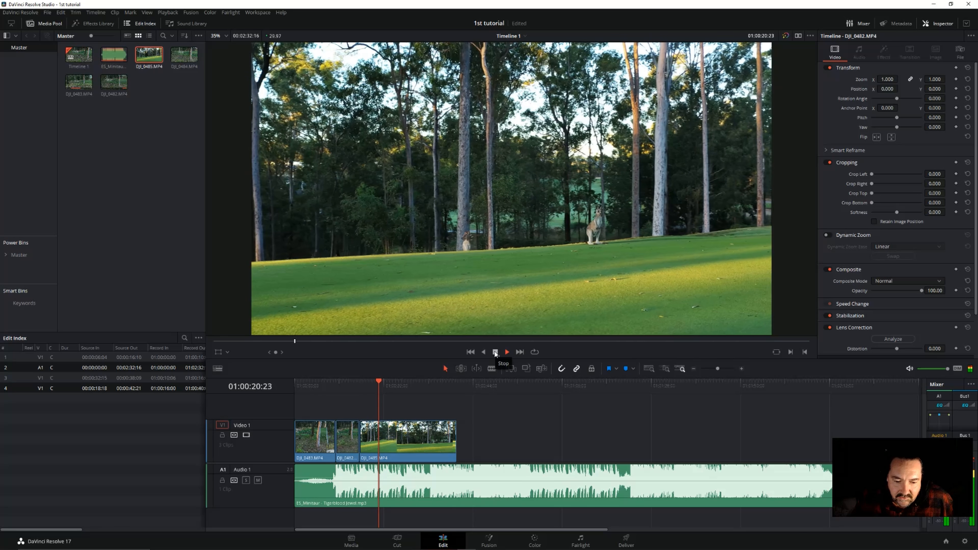
left_click(496, 352)
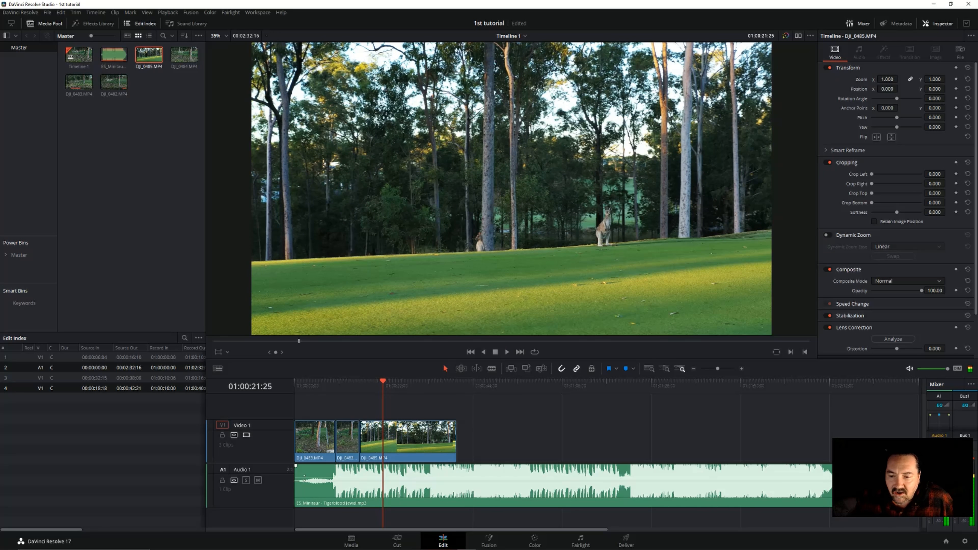
left_click(741, 369)
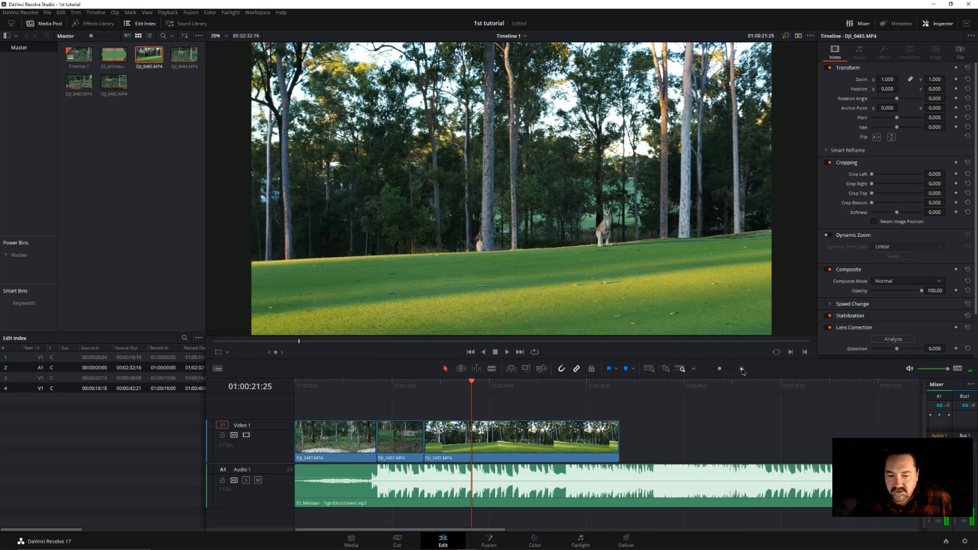
left_click(741, 369)
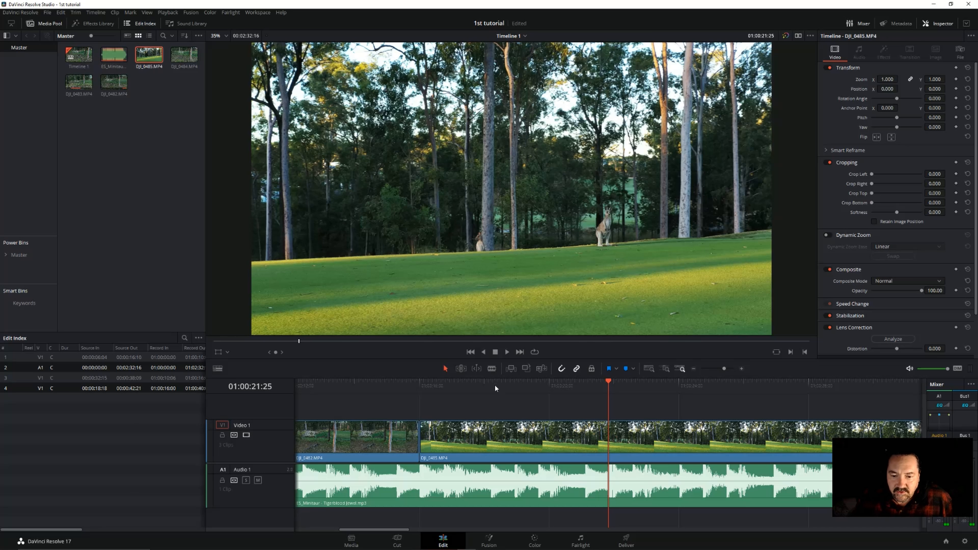
left_click(492, 369)
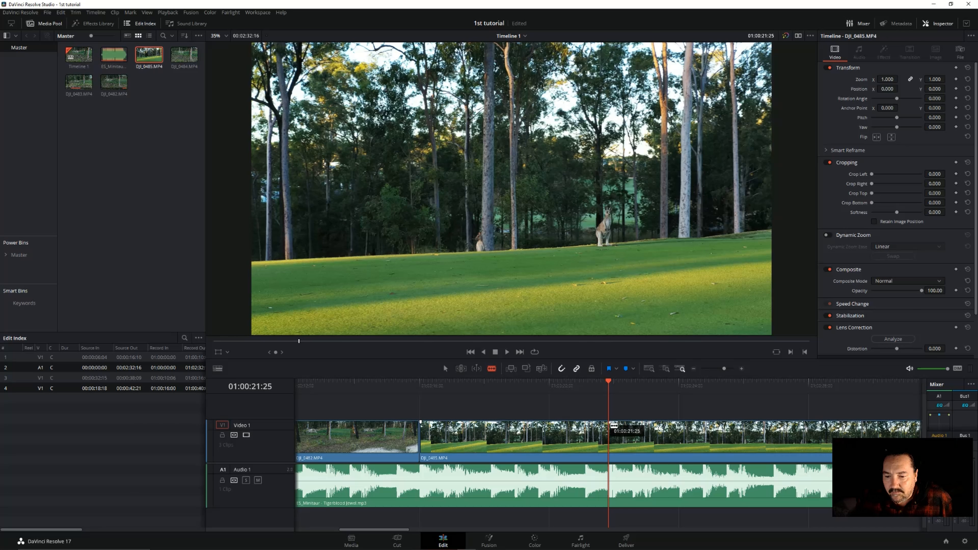
left_click(614, 425)
Delete the DJI_0485.MP4 segment after the 01:00:21:25 cut
left_click(445, 369)
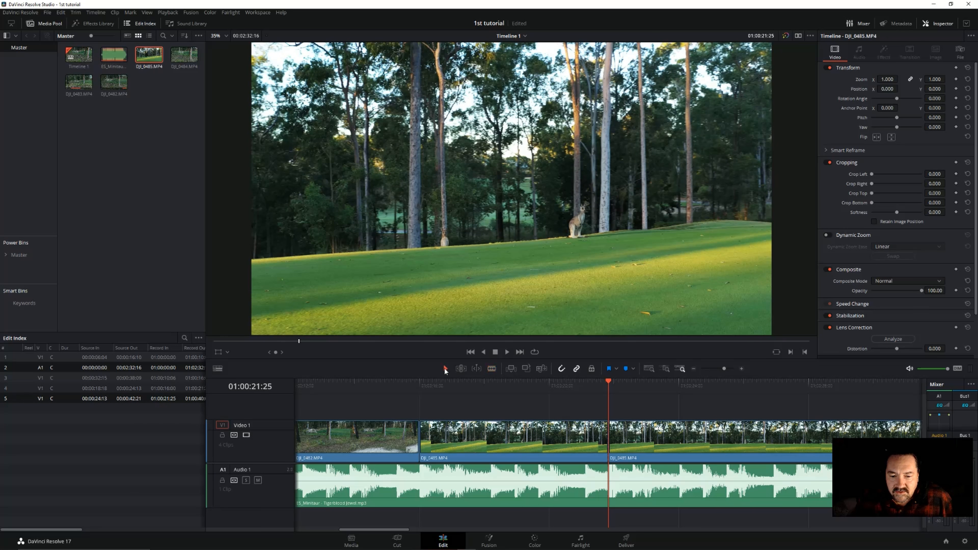
left_click(650, 437)
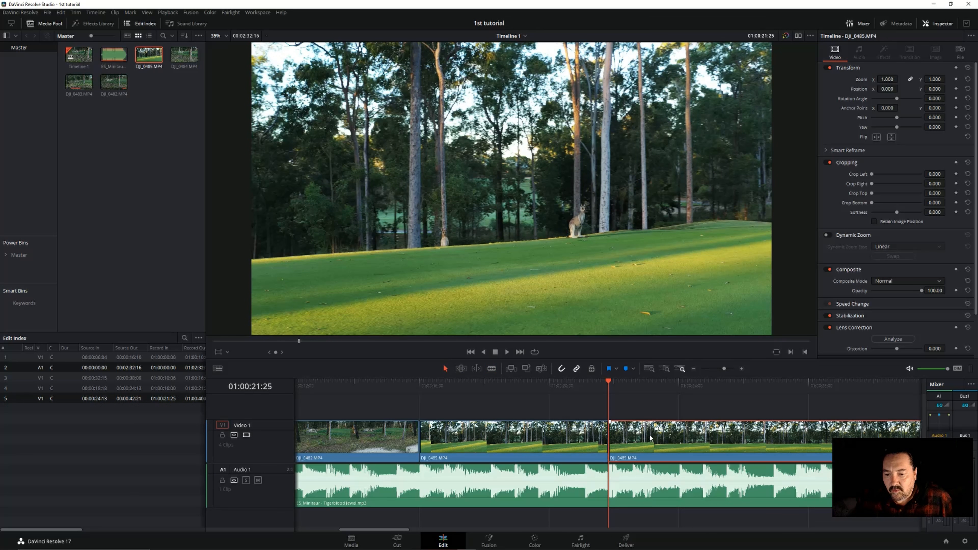
right_click(650, 437)
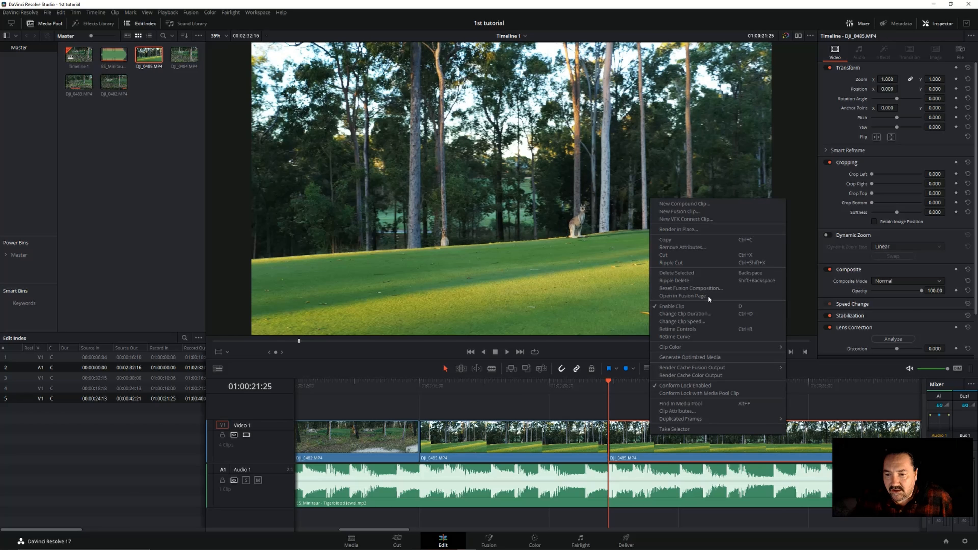
left_click(697, 274)
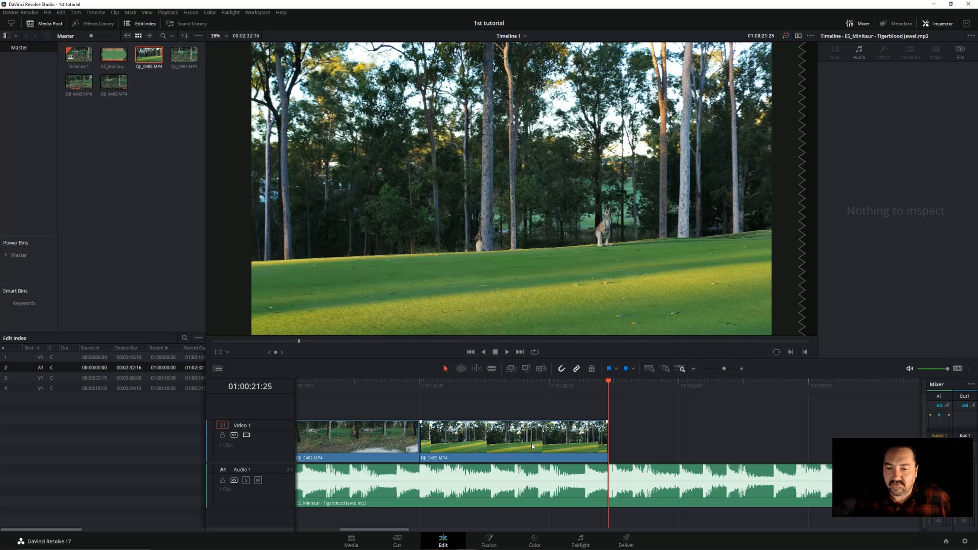
Play back the timeline from the DJI_0482.MP4 clip across the cut into the shortened DJI_0485.MP4 clip
left_click(693, 369)
left_click(693, 369)
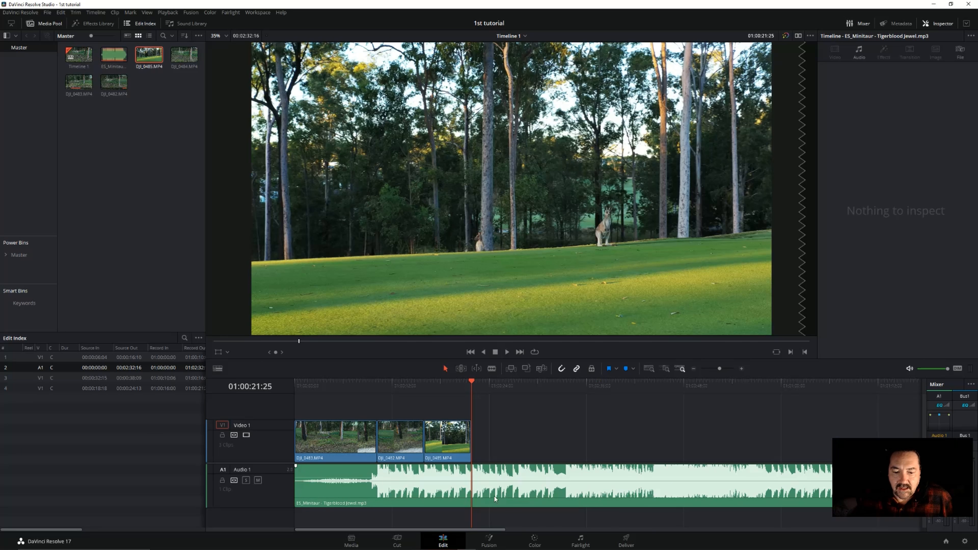
left_click(404, 385)
key("space")
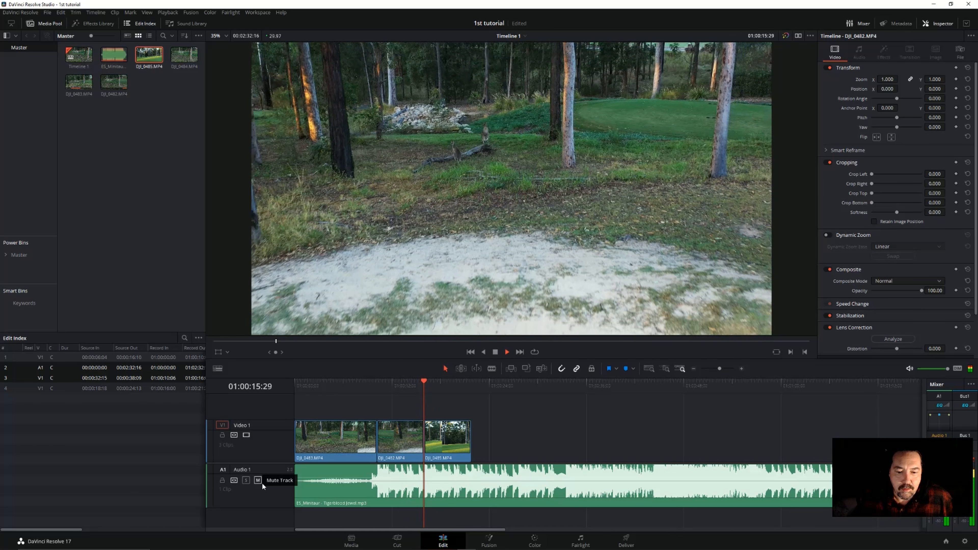
key("space")
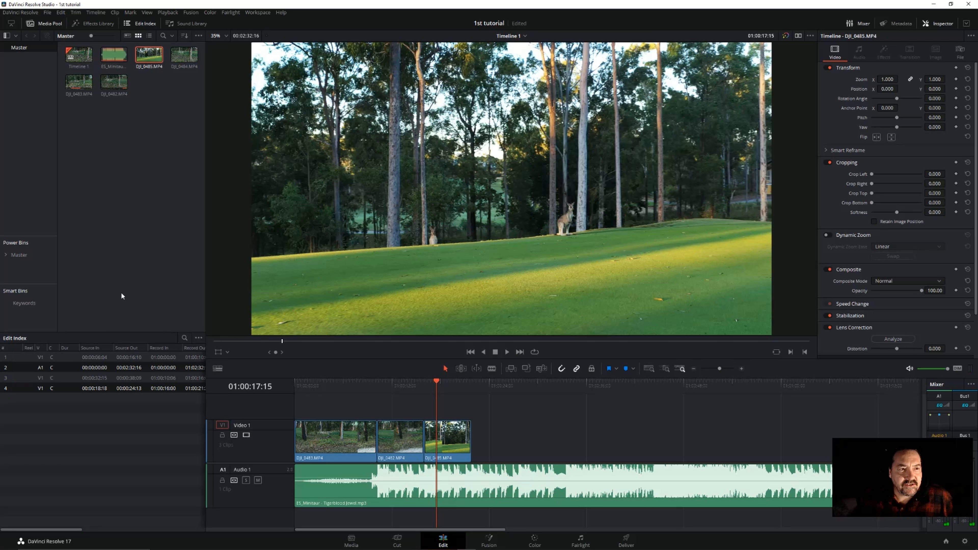
Browse the video transitions in the Effects Library and apply a Smooth Cut between DJI_0483.MP4 and DJI_0482.MP4
left_click(93, 25)
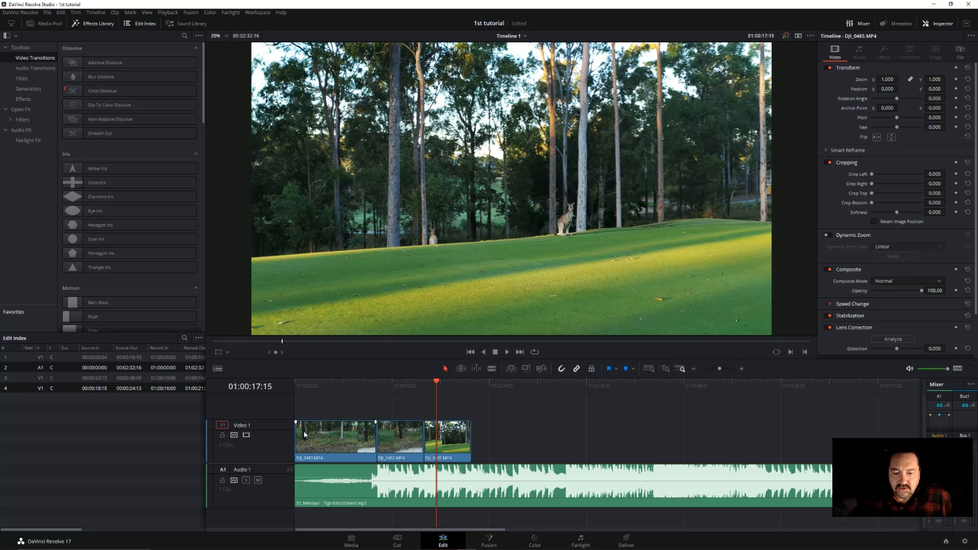
left_click(362, 383)
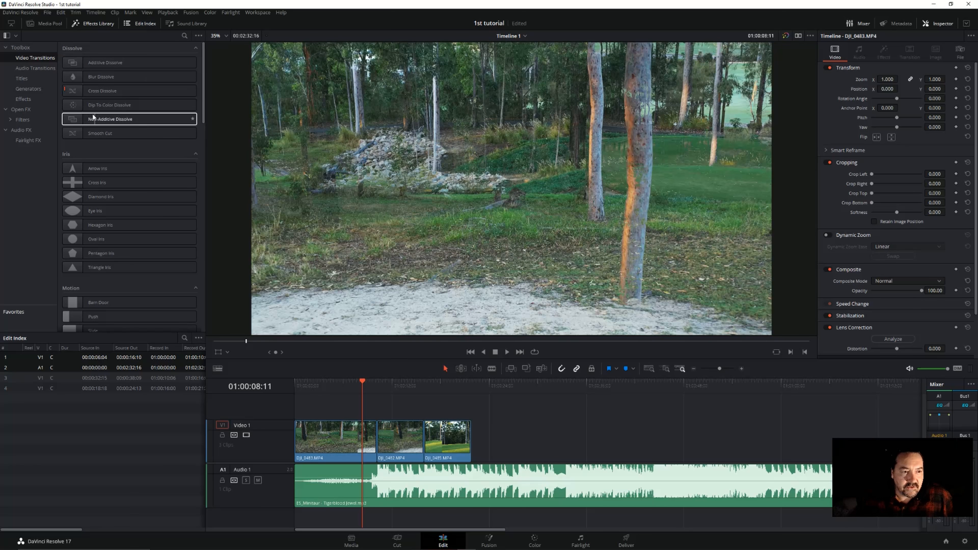
scroll(89, 130, "down", 10)
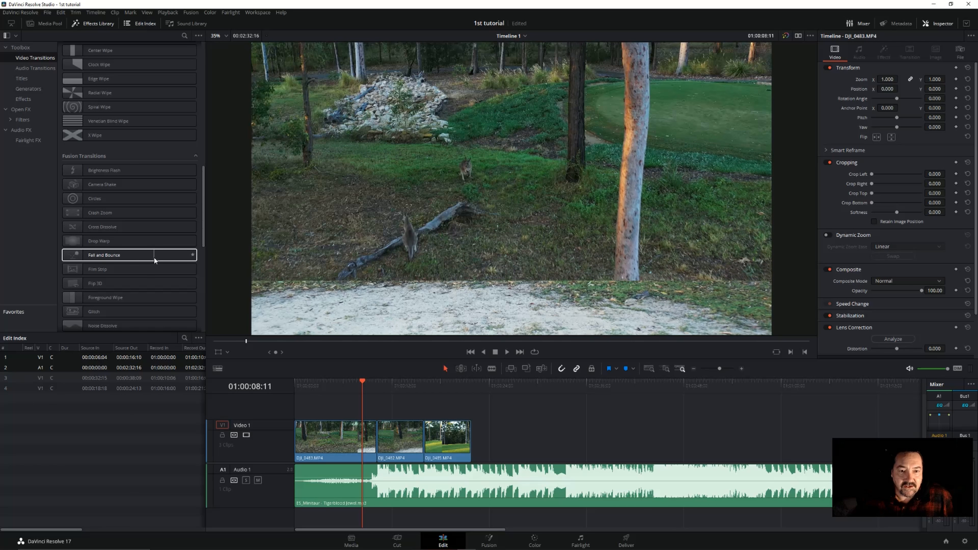
scroll(139, 217, "up", 10)
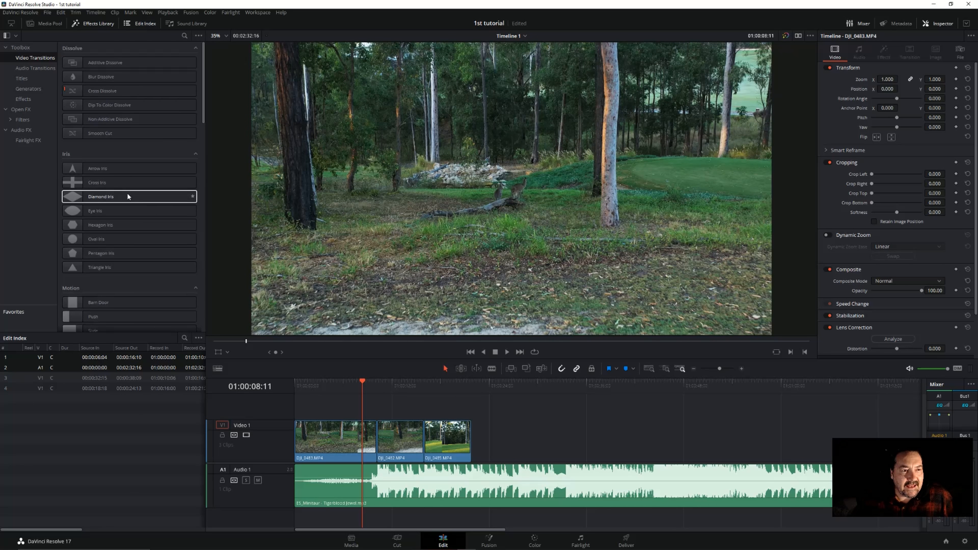
scroll(87, 239, "down", 10)
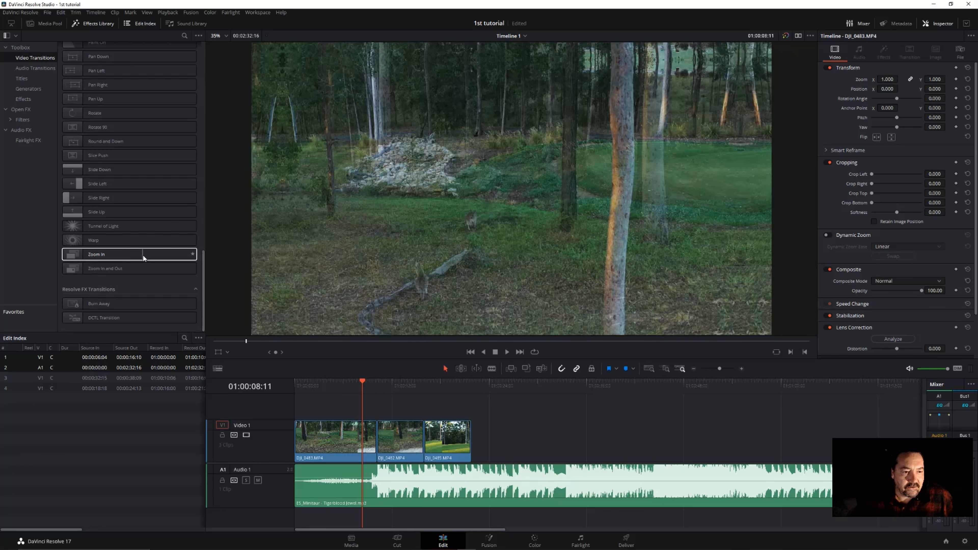
scroll(143, 254, "up", 10)
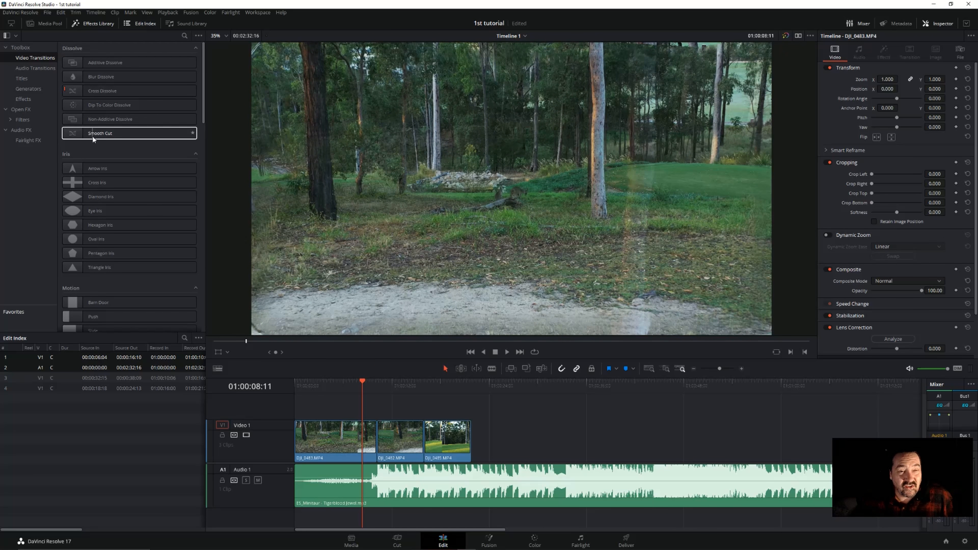
left_click(103, 137)
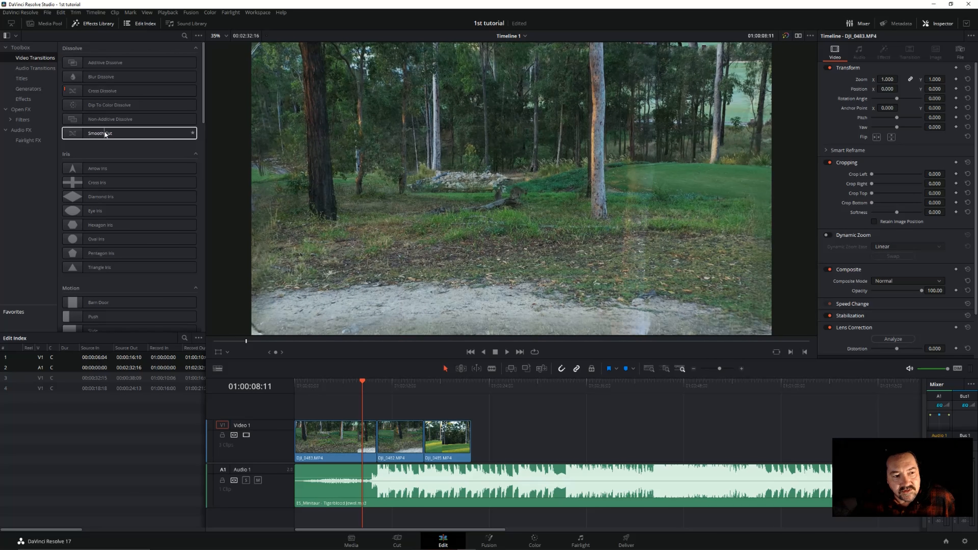
left_click(93, 135)
left_click_drag(92, 133, 382, 443)
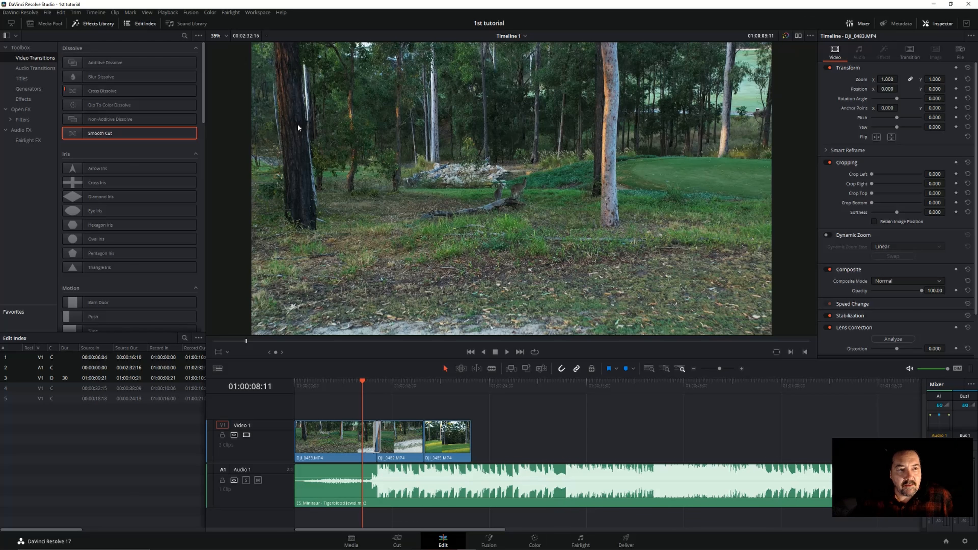
Set the timeline proxy mode to Quarter Resolution
left_click(168, 13)
mouse_move(194, 39)
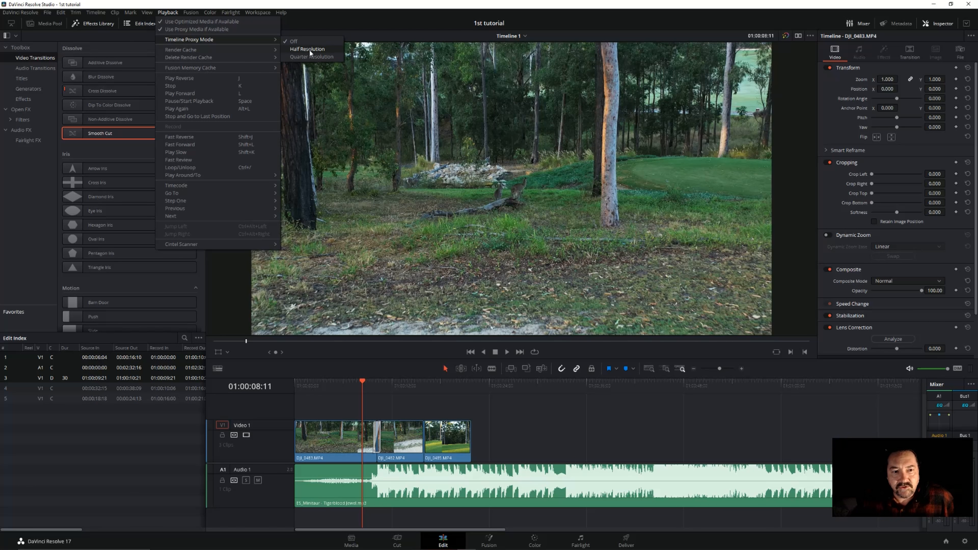
left_click(293, 56)
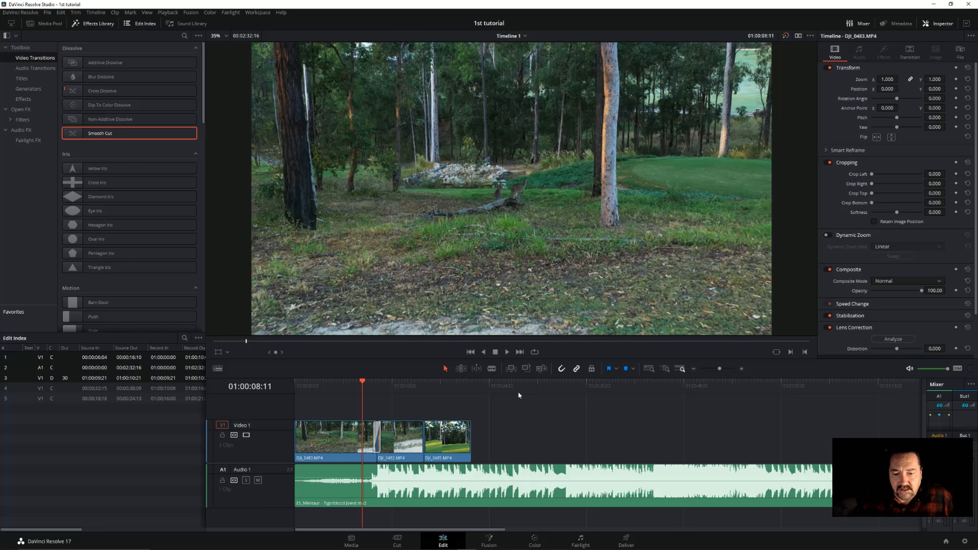
Play back the edit from within DJI_0483.MP4 across the Smooth Cut to the end of the video clips
left_click(330, 387)
left_click(507, 351)
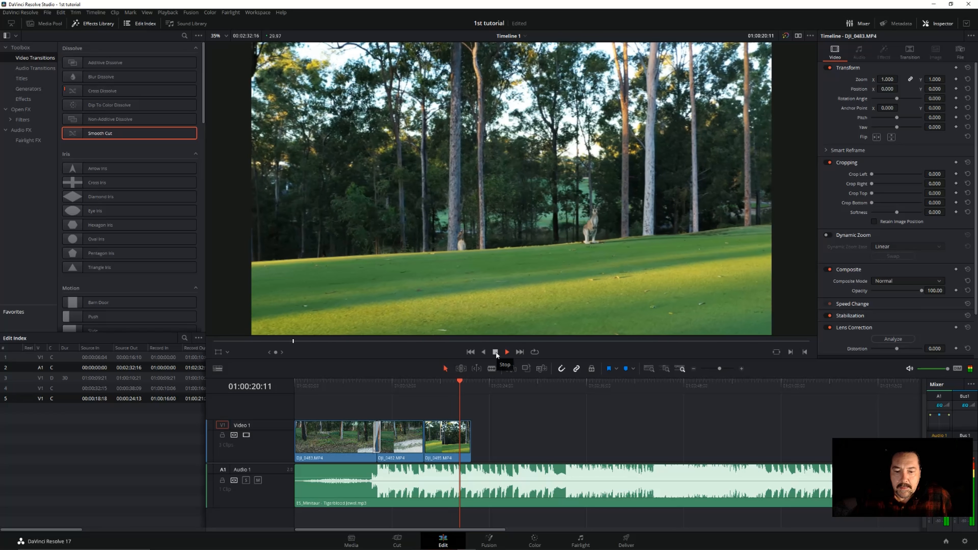
left_click(496, 353)
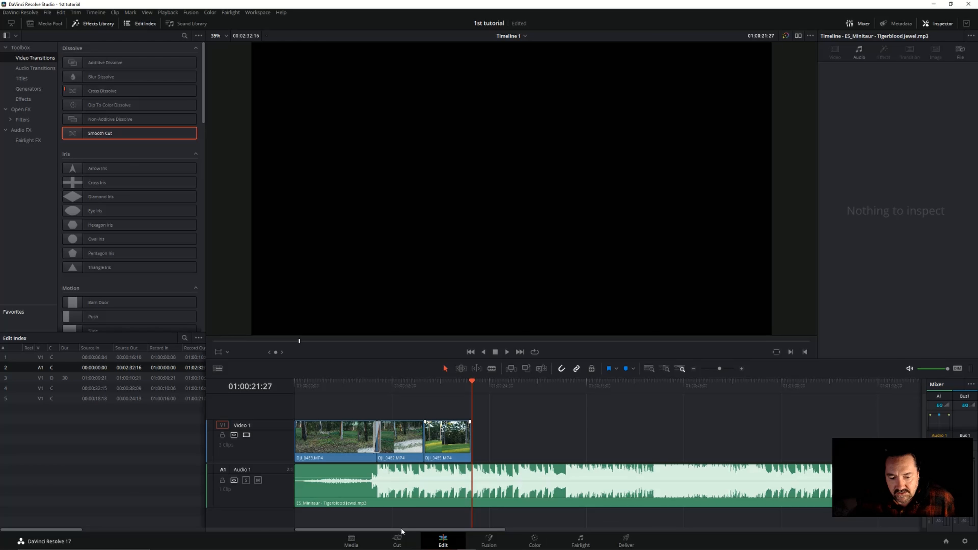
Split the music clip on Audio 1 at 01:00:21:27 and delete the segment after the cut
left_click_drag(401, 527, 383, 535)
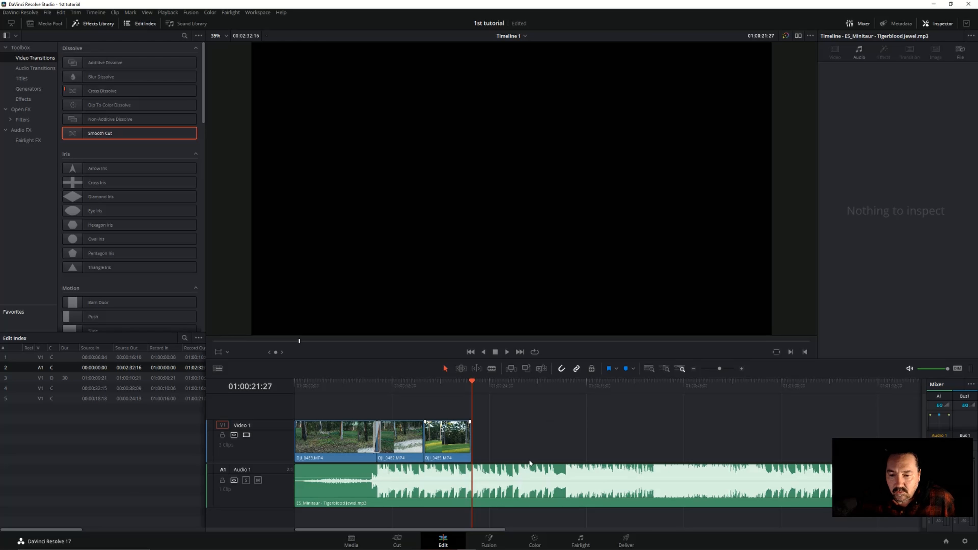
left_click(492, 369)
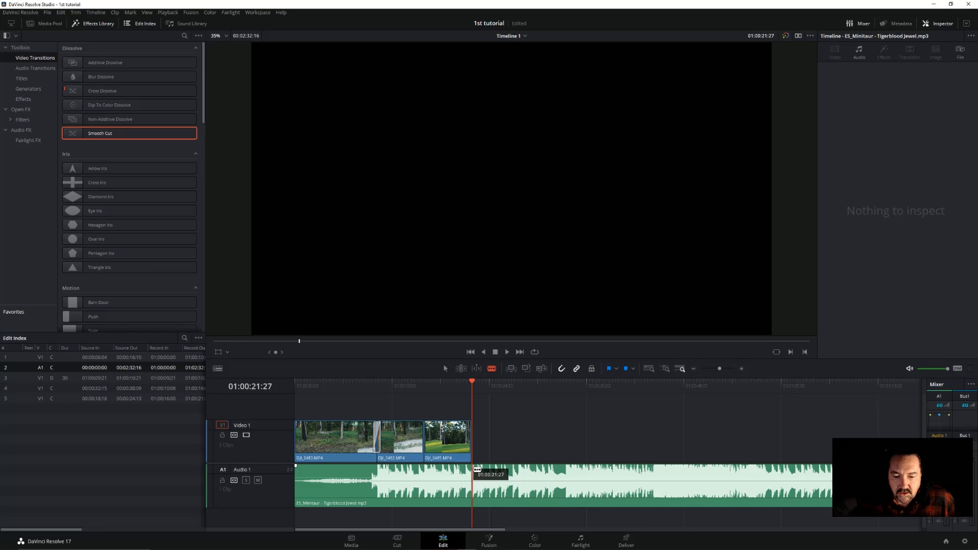
left_click(476, 469)
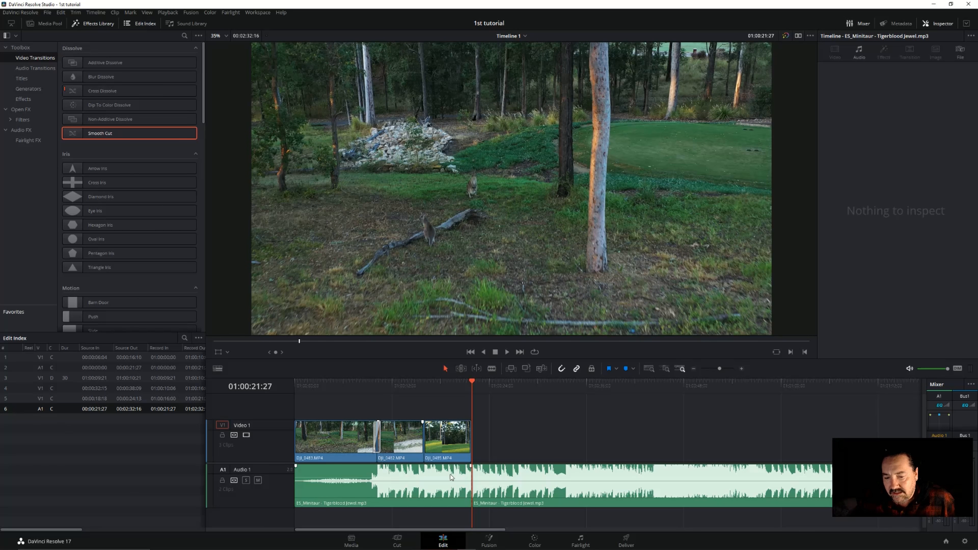
left_click(544, 482)
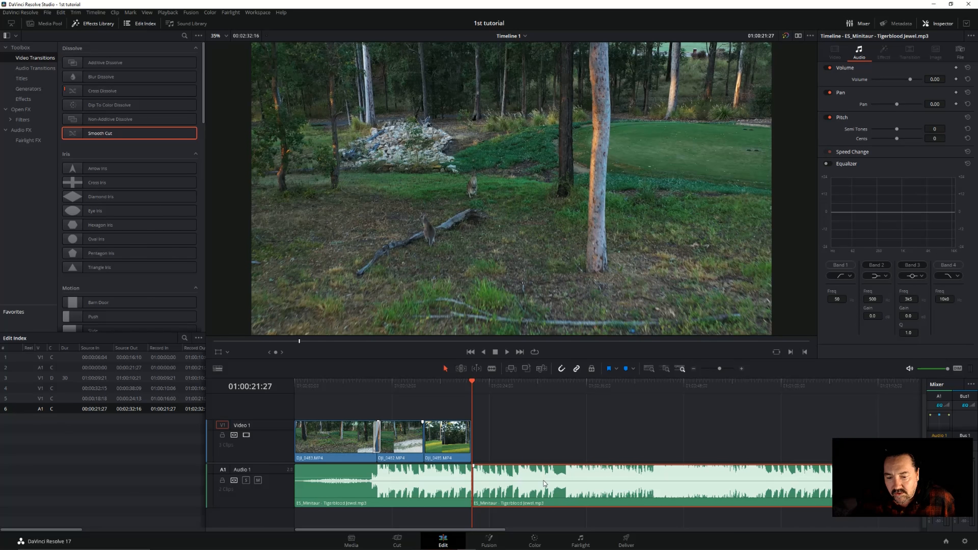
right_click(544, 483)
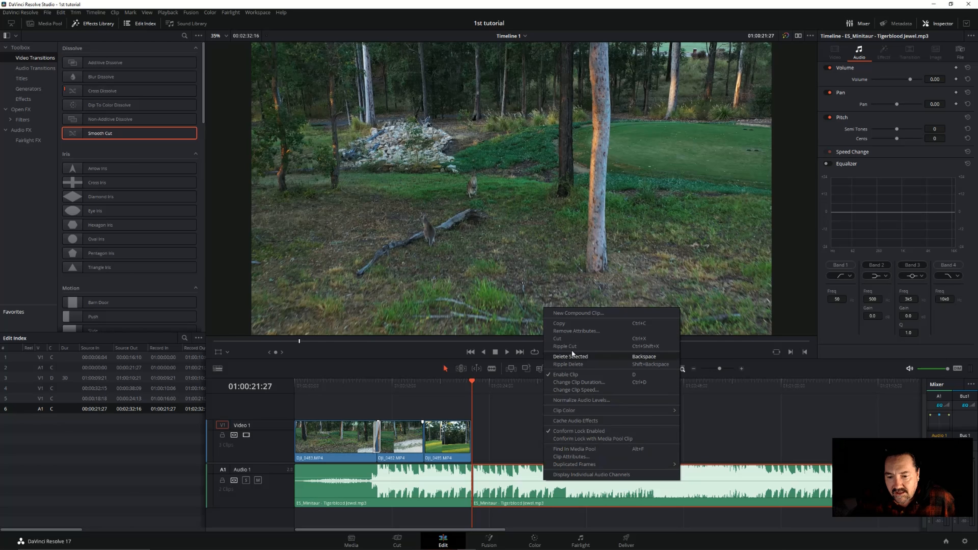
left_click(564, 355)
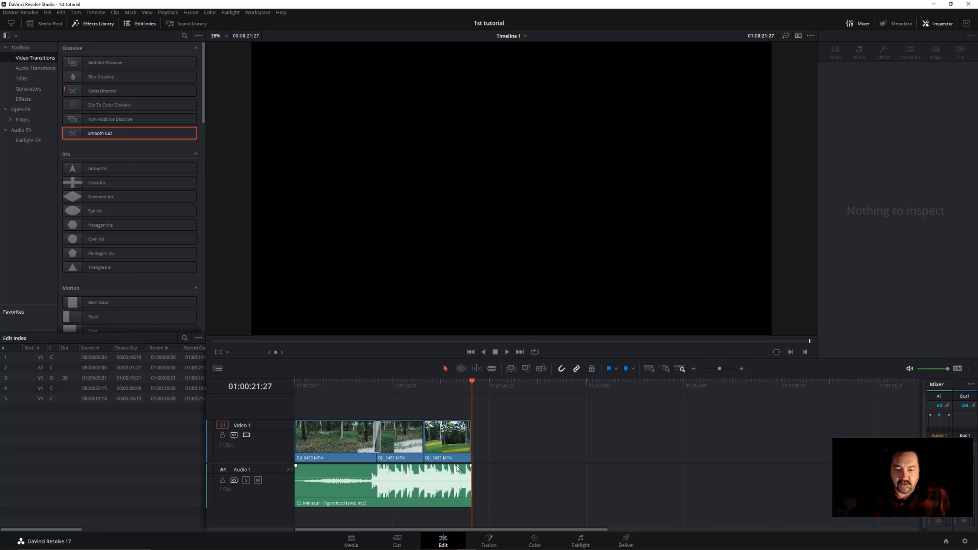
Add a fade-out of about 1.5 seconds to the end of the music clip and play it back from 01:00:17:11
left_click(742, 369)
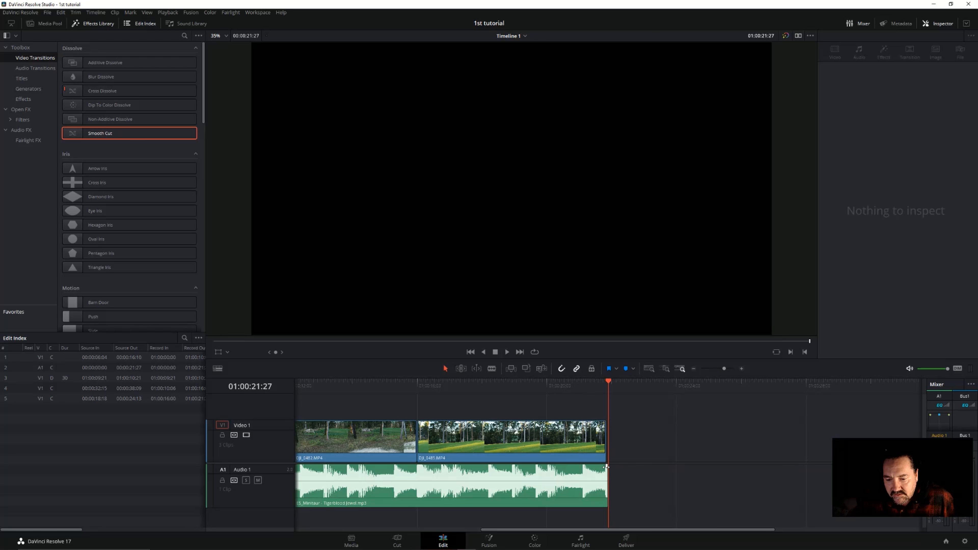
key("shift+Right")
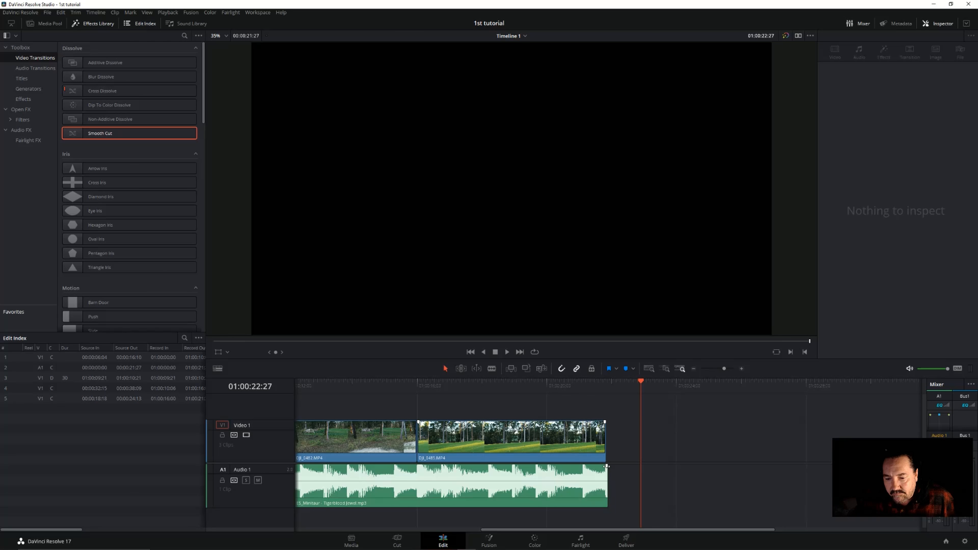
mouse_move(606, 466)
left_mouse_down()
mouse_move(300, 466)
mouse_move(558, 466)
left_mouse_up()
left_click(462, 392)
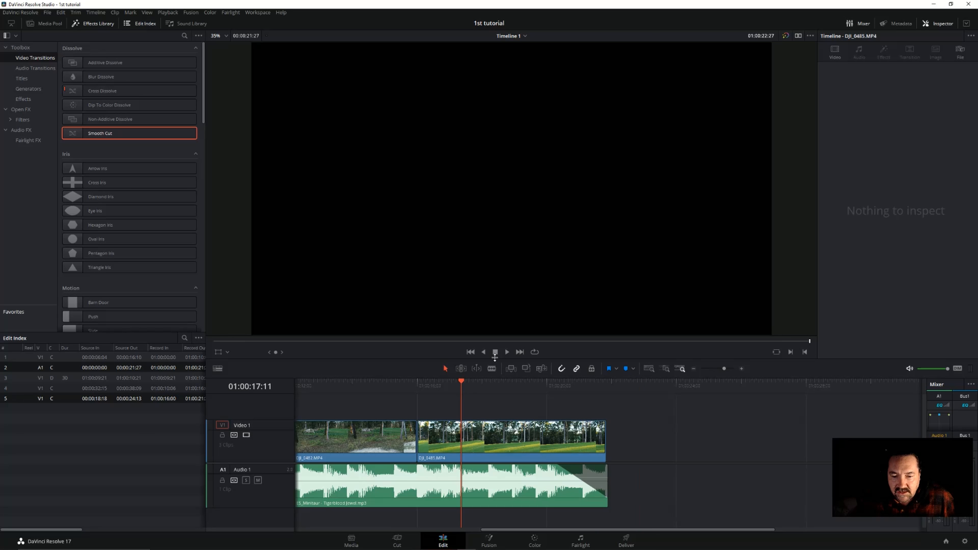
key("space")
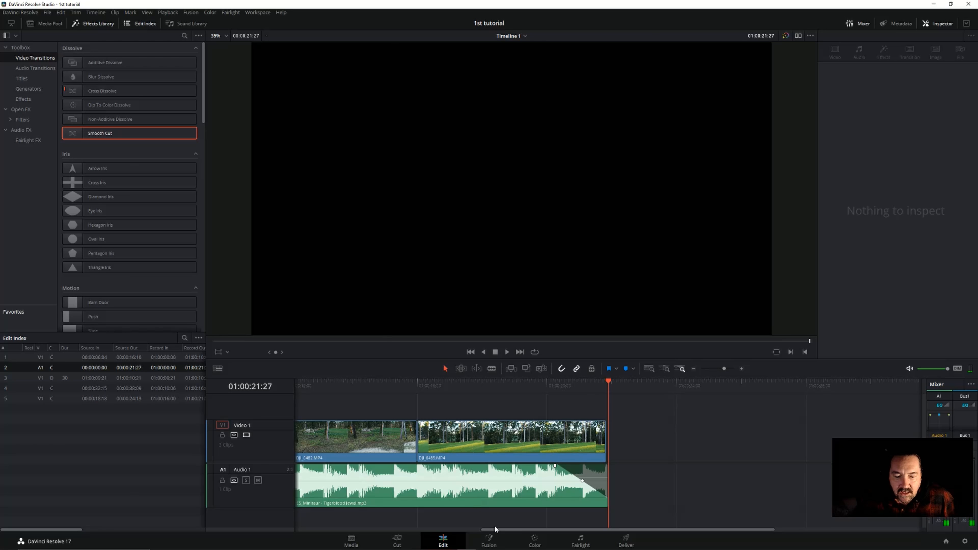
Try to adjust the fade at the end of the DJI_0482.MP4 clip, at its cut to DJI_0485.MP4
left_click_drag(503, 532, 419, 533)
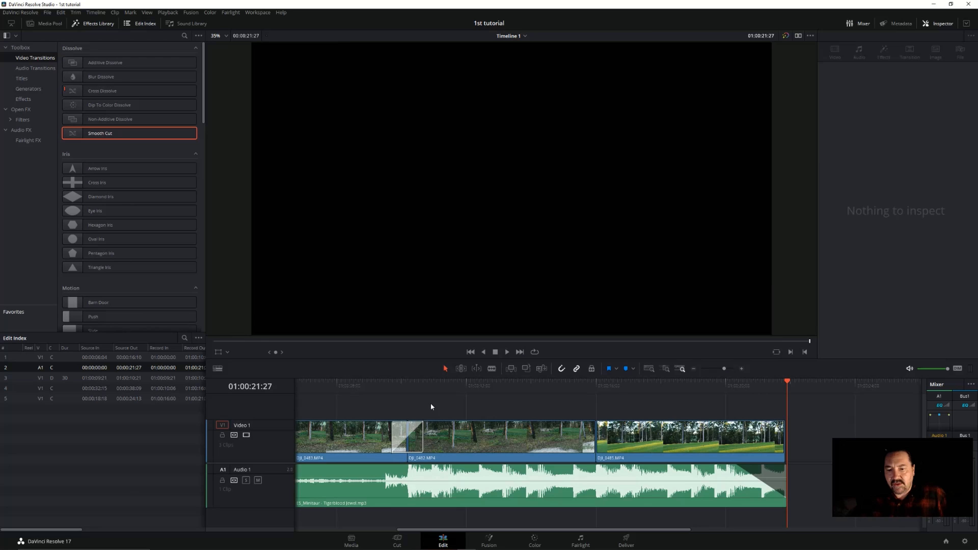
left_click(570, 387)
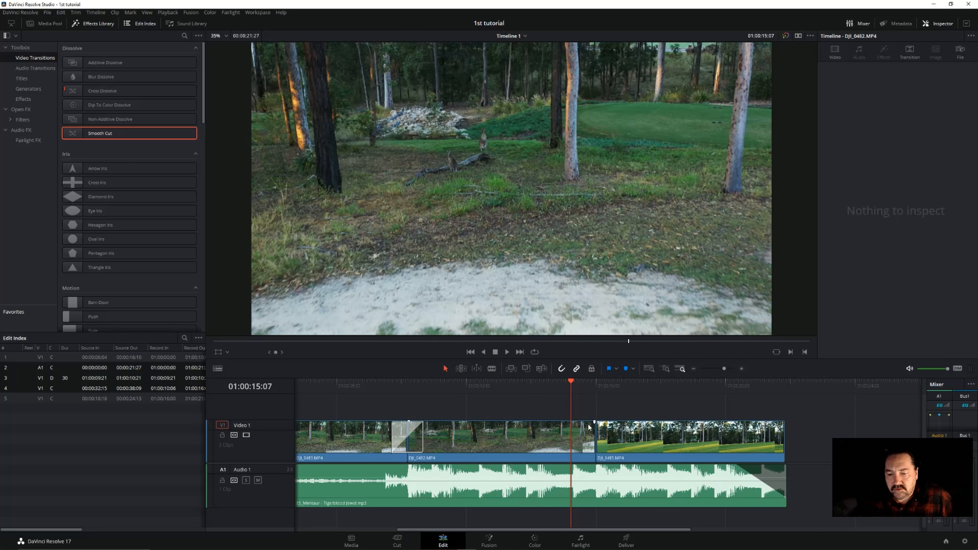
mouse_move(594, 422)
left_mouse_down()
mouse_move(586, 422)
mouse_move(605, 422)
left_mouse_up()
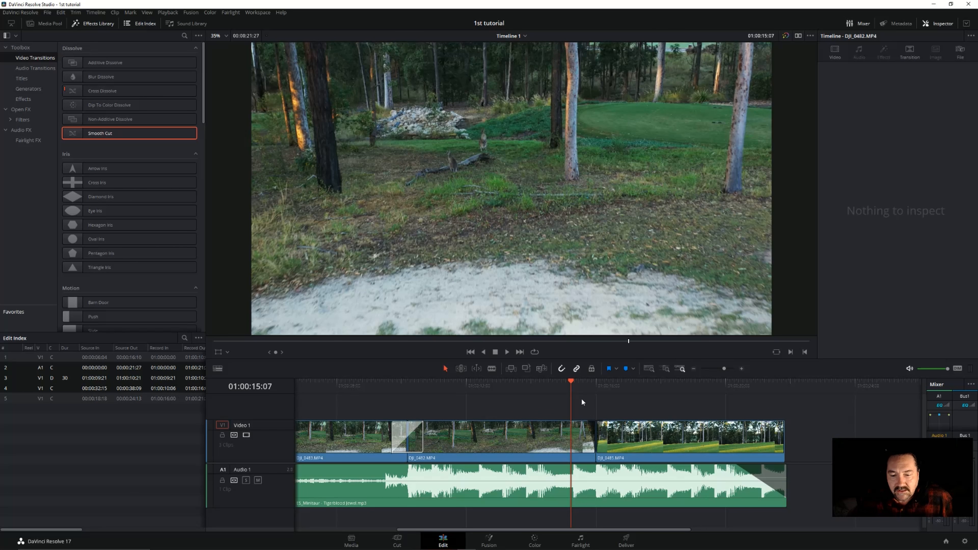
Play back the cut from DJI_0482.MP4 to DJI_0485.MP4, stopping at 01:00:19:03
left_click(561, 382)
left_click(506, 353)
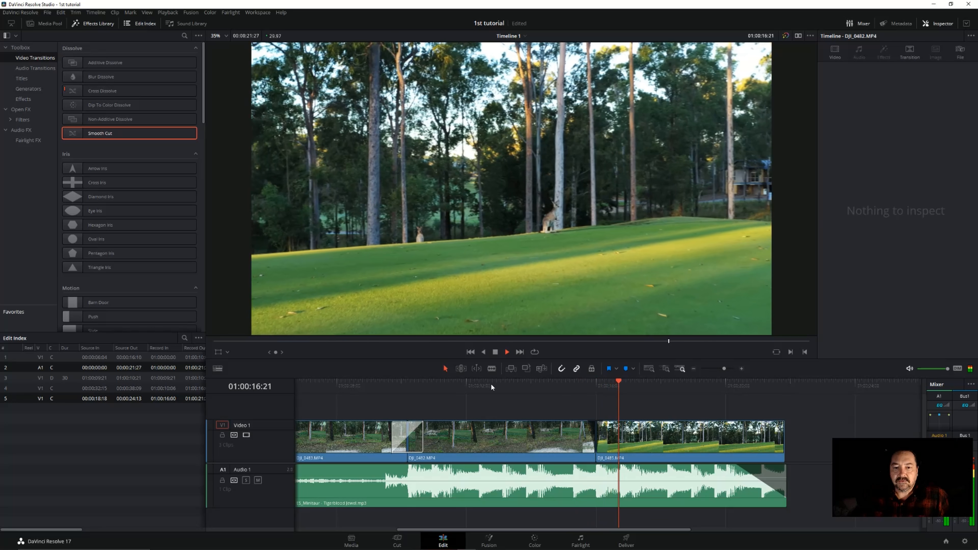
left_click(496, 352)
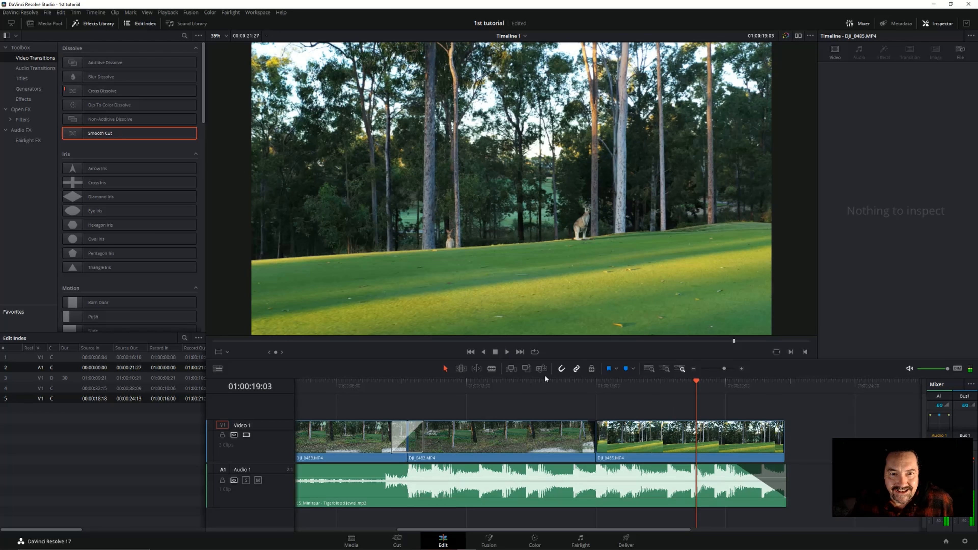